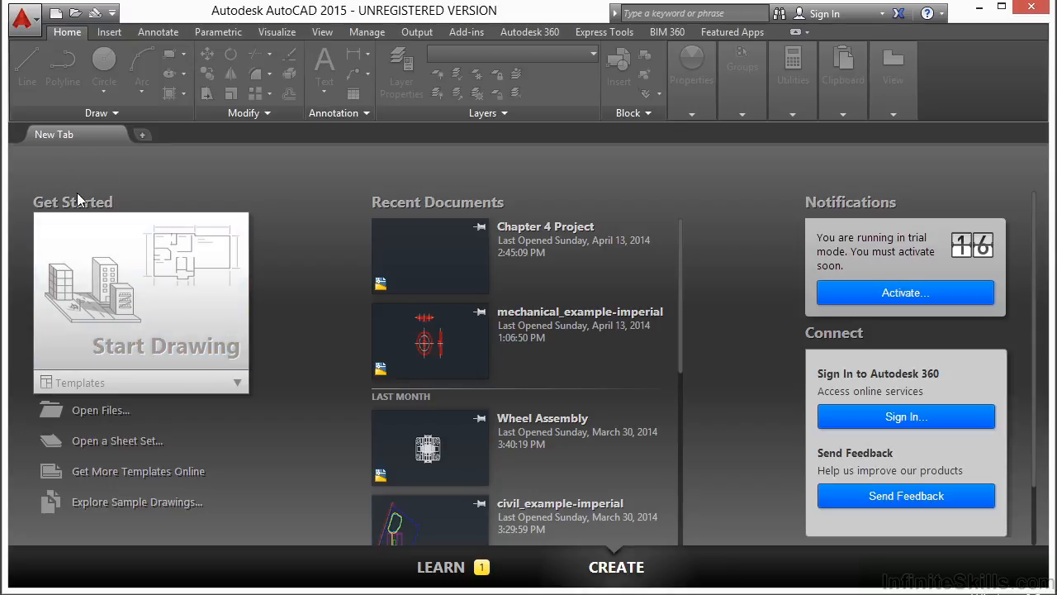
Start a new drawing from the acad.dwt template
left_click(89, 383)
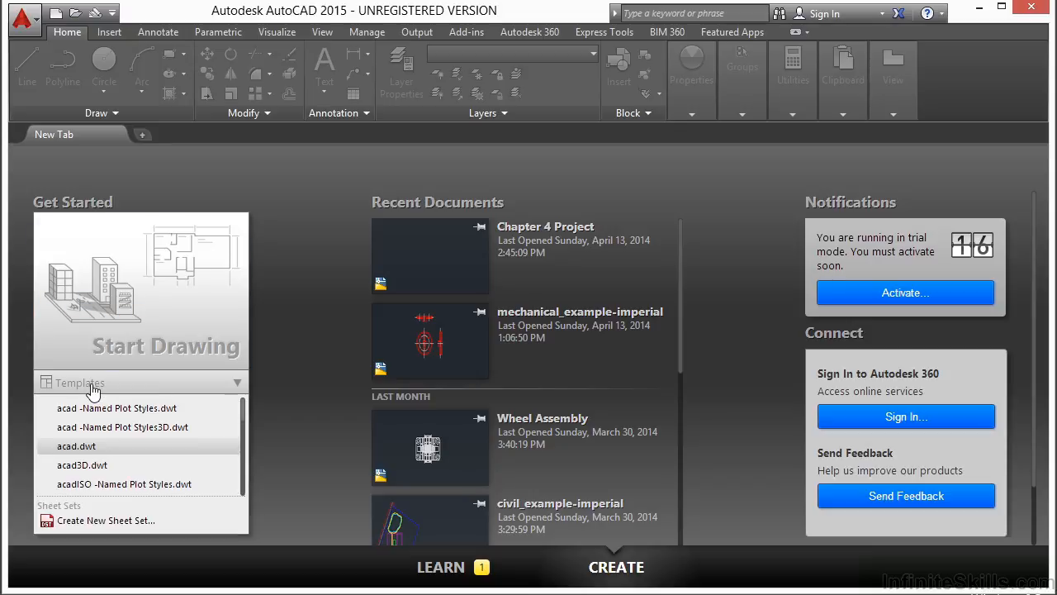
left_click(89, 449)
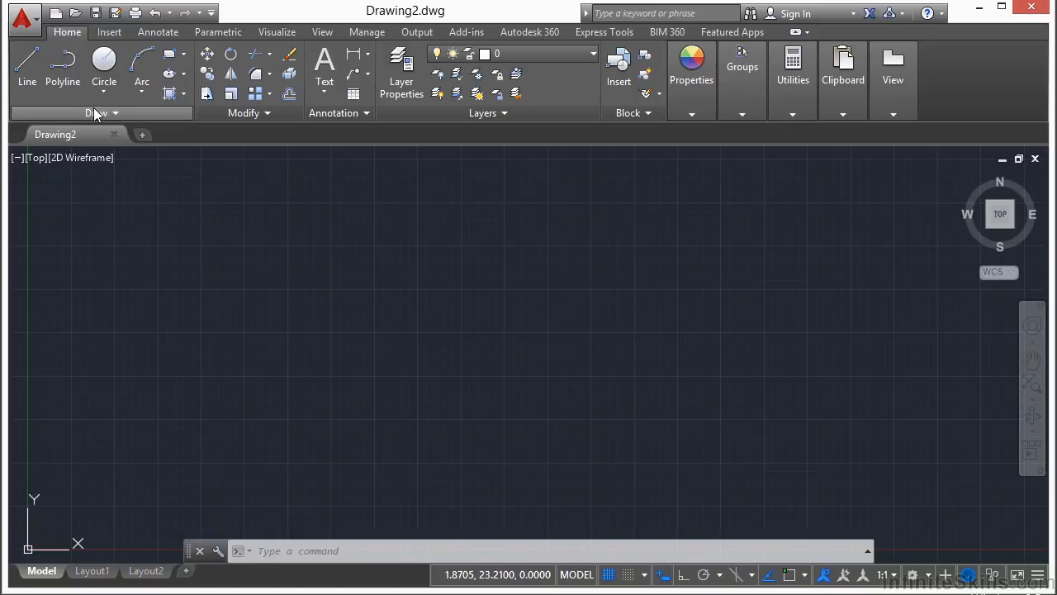
Draw a single, slightly rising line in the upper part of the drawing area, ending near 23.25, 17.79
left_click(29, 69)
left_click(236, 266)
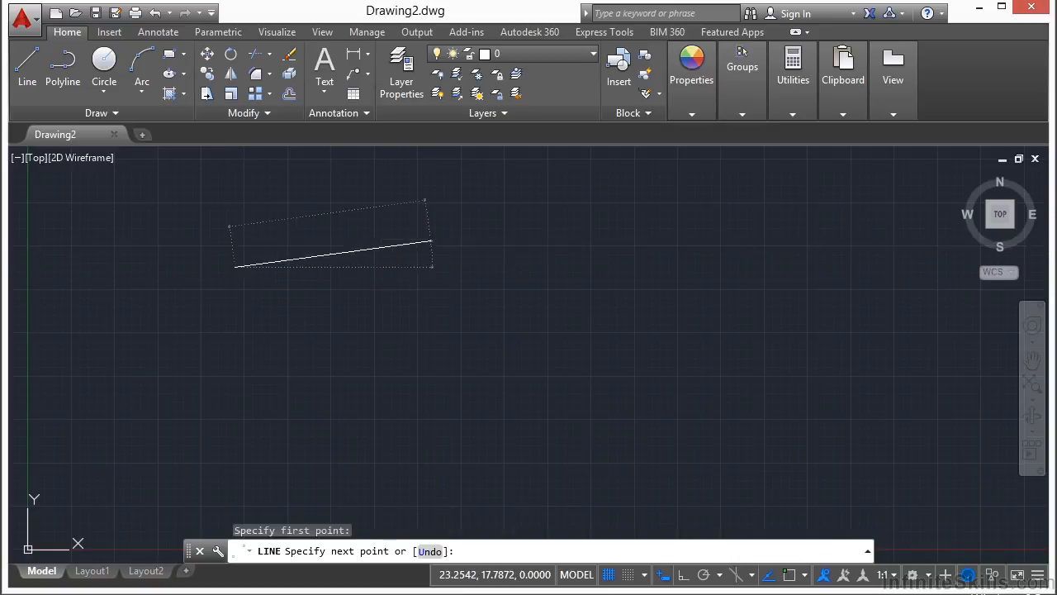
left_click(430, 241)
key("Return")
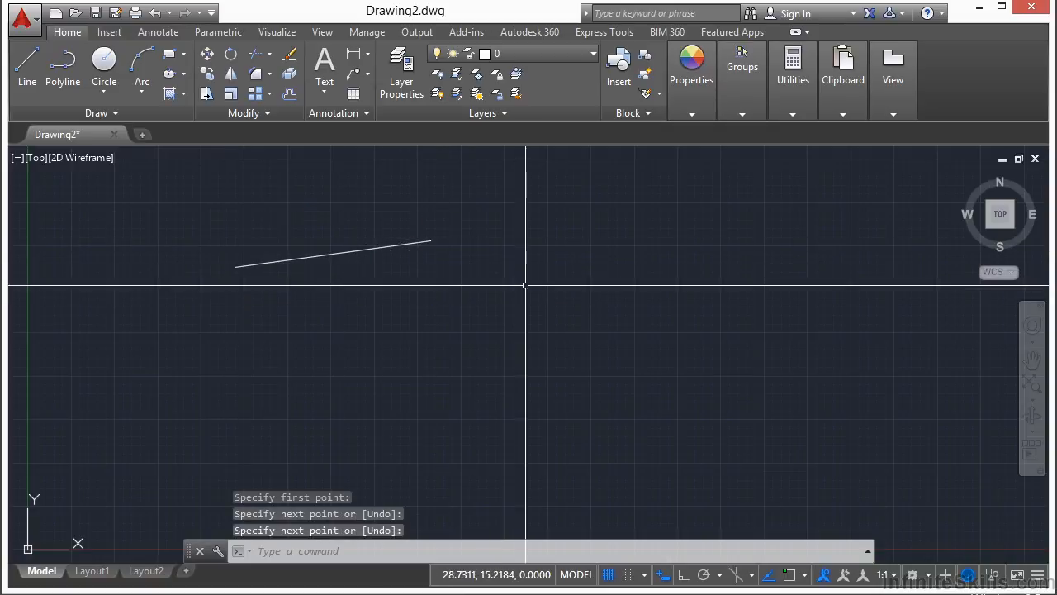
Draw a second rising line just below the first, roughly parallel to it
type("LINE")
key("Return")
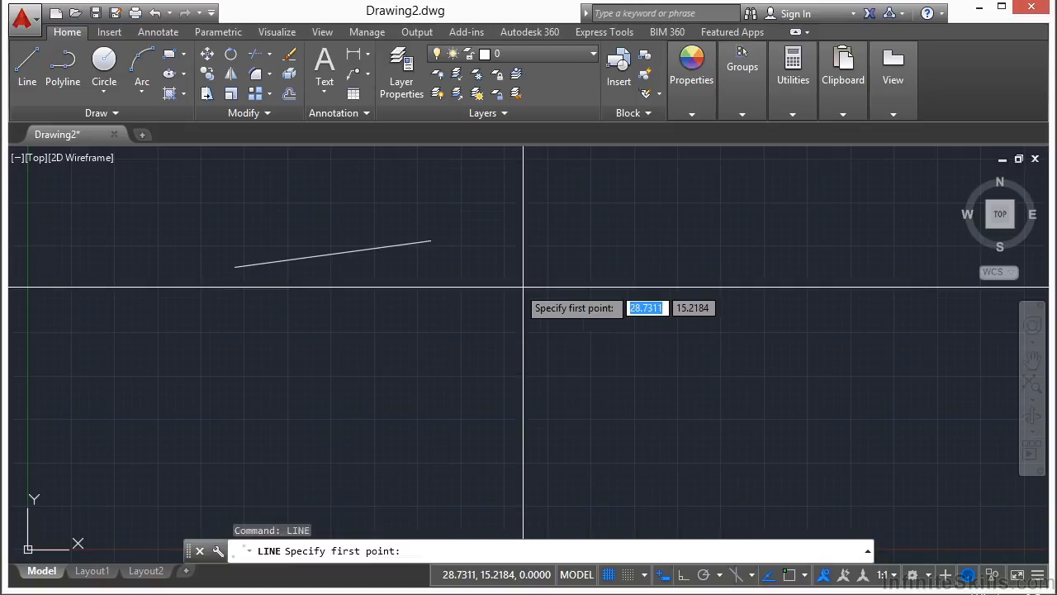
left_click(237, 308)
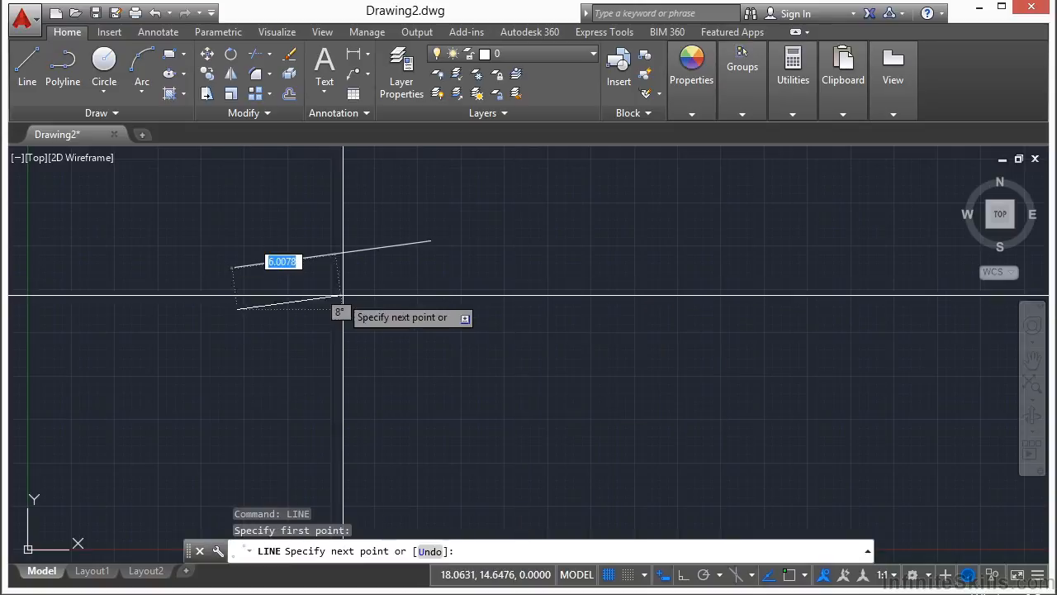
left_click(450, 275)
key("Return")
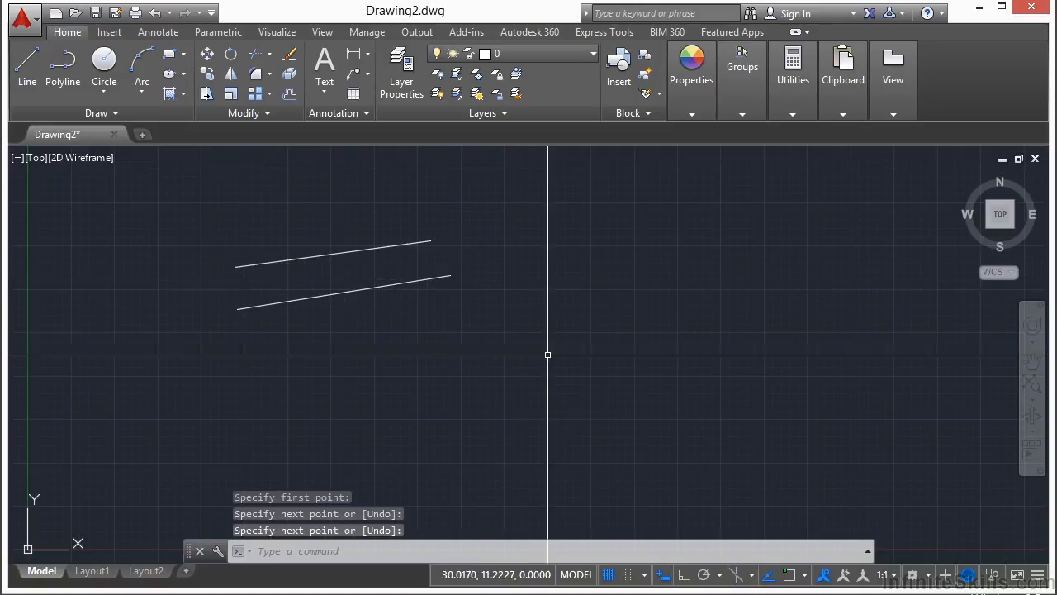
Draw a third rising line below the other two, using the L alias of the Line command
type("l")
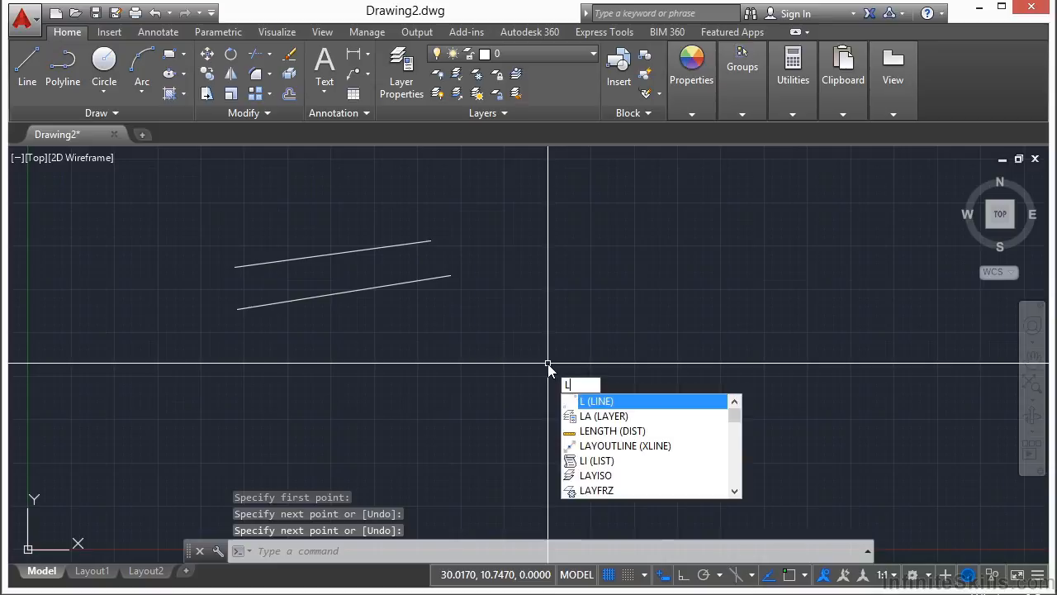
key("Return")
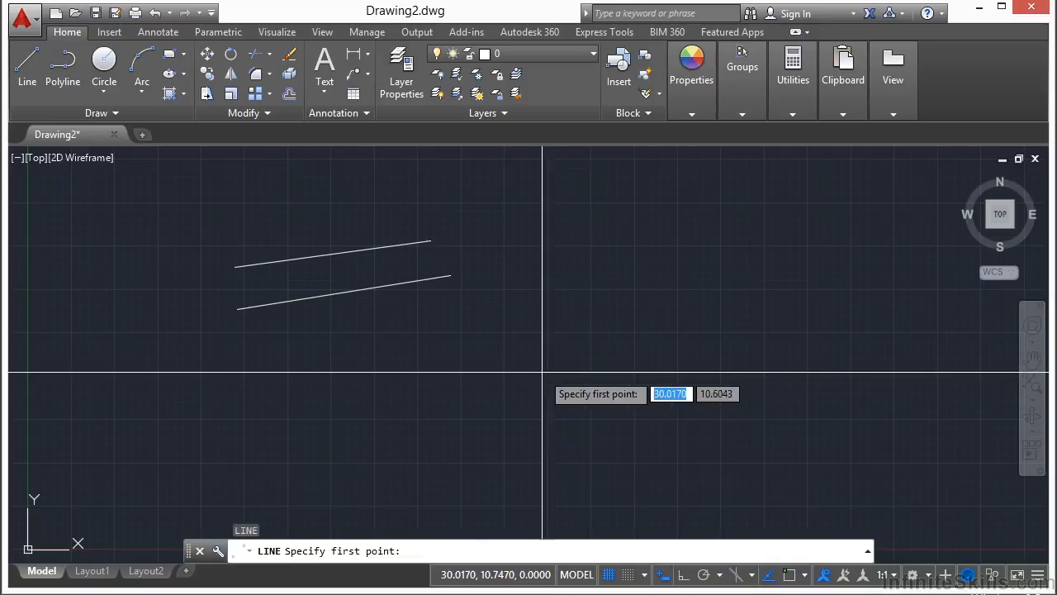
left_click(245, 369)
left_click(458, 324)
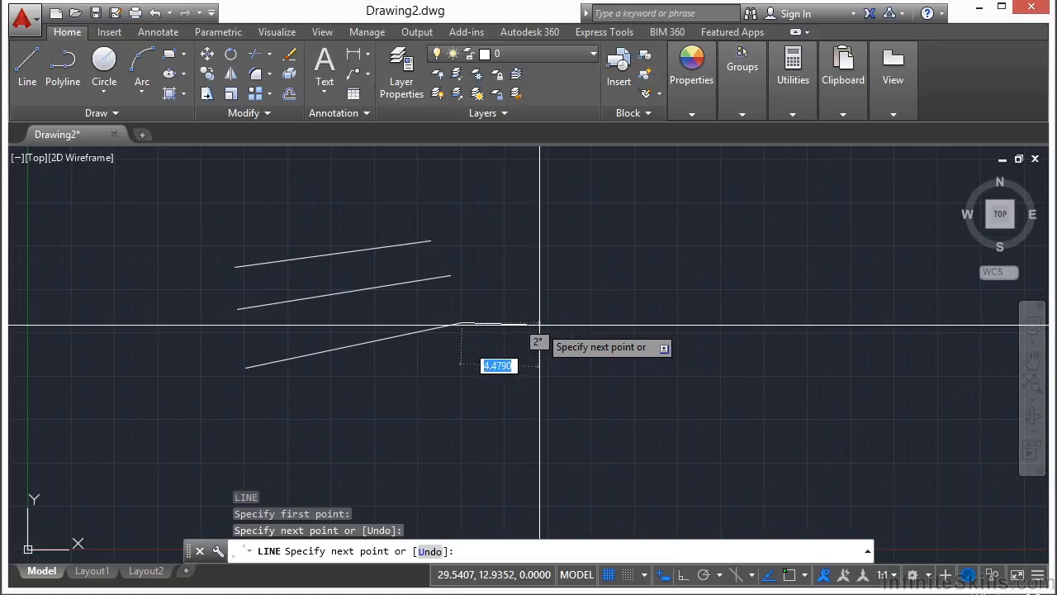
key("Return")
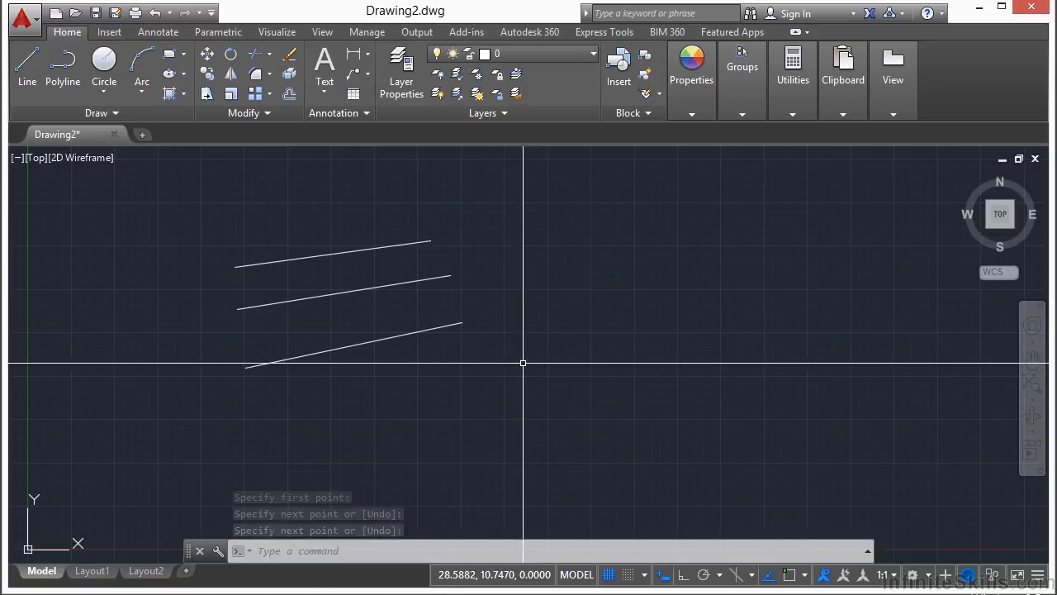
Erase all three practice lines with a crossing selection
type("e")
key("Return")
left_click(522, 361)
left_click(405, 224)
key("Return")
Draw one long, slightly rising line near the upper edge of the empty drawing
type("line")
key("Return")
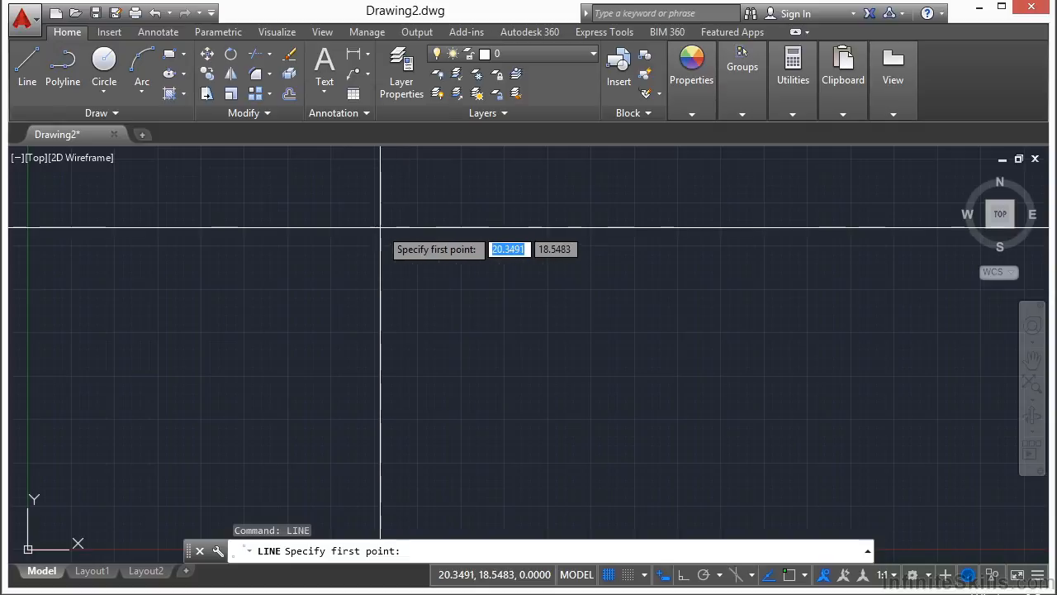
left_click(279, 221)
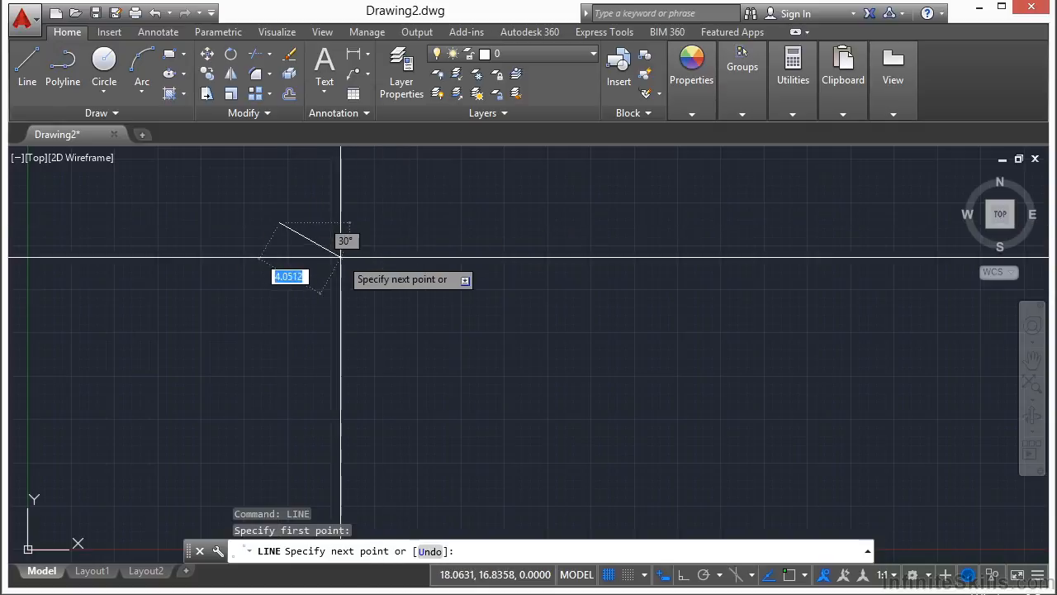
left_click(524, 205)
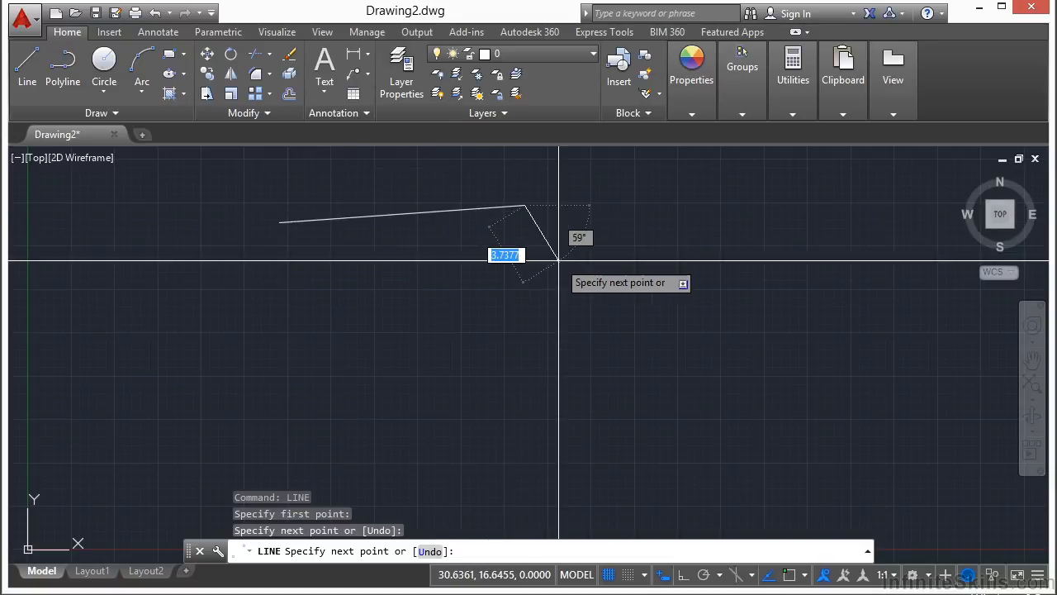
key("Return")
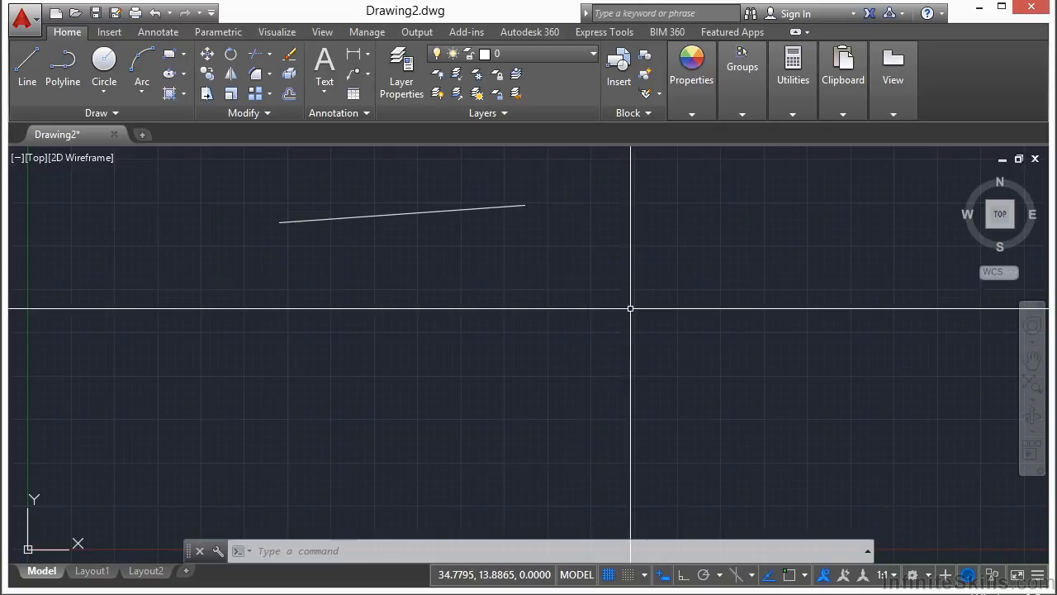
Cancel the restarted Line command, then select the remaining line with a crossing window and erase it
left_click(494, 245)
left_click(458, 185)
key("Return")
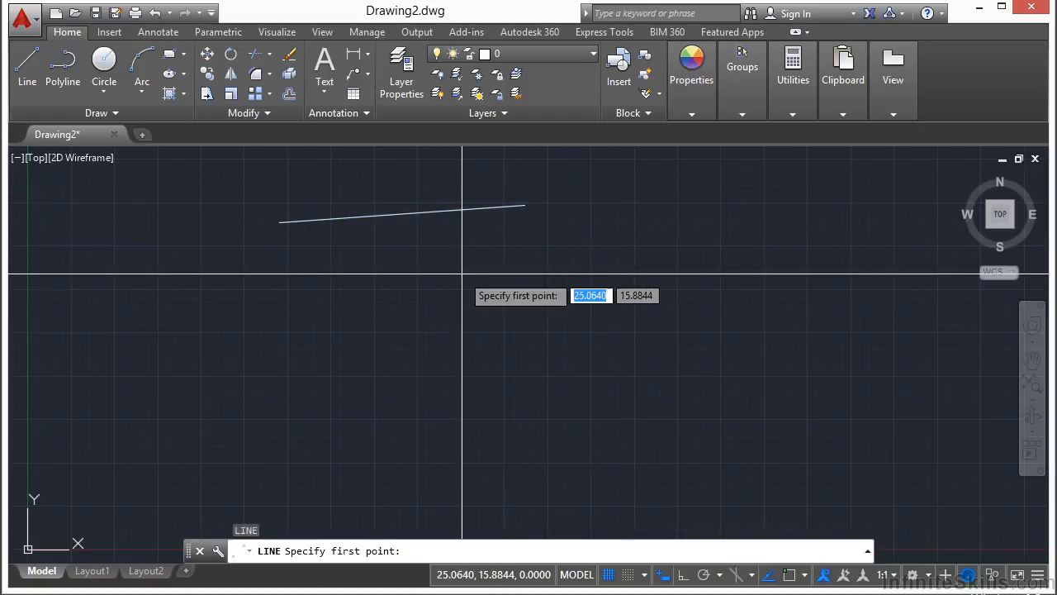
key("Escape")
key("Escape")
left_click(467, 250)
left_click(371, 153)
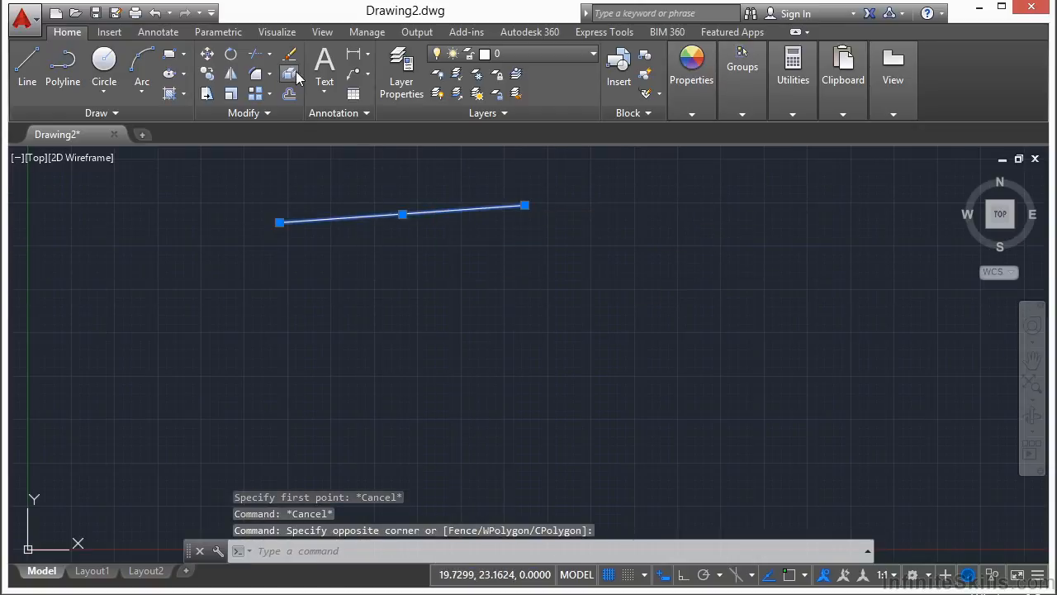
left_click(290, 55)
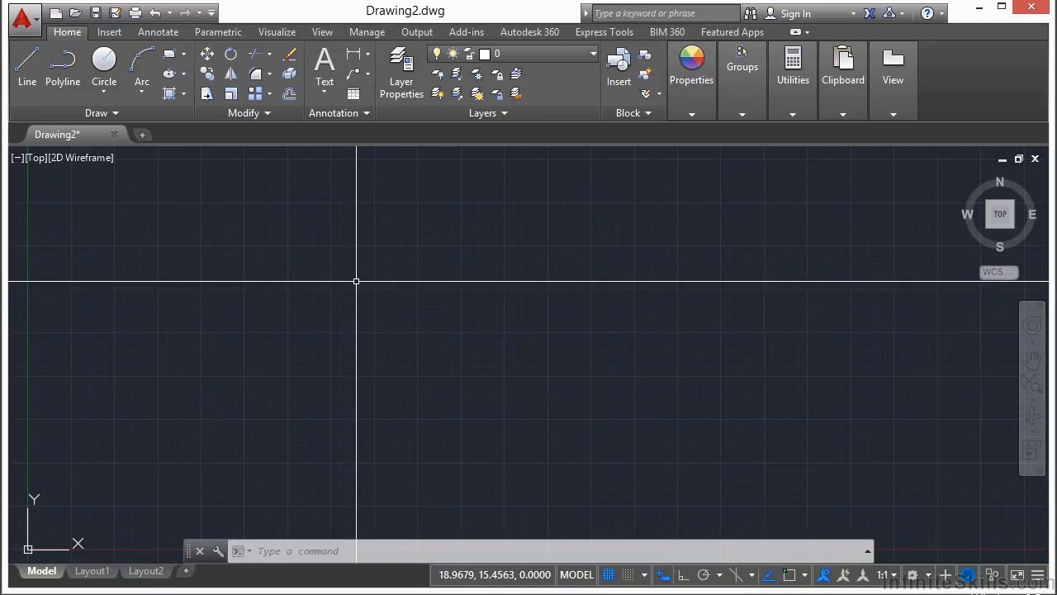
key("Escape")
Set the drawing units to Architectural length type with an insertion scale of Inches
type("UNITS")
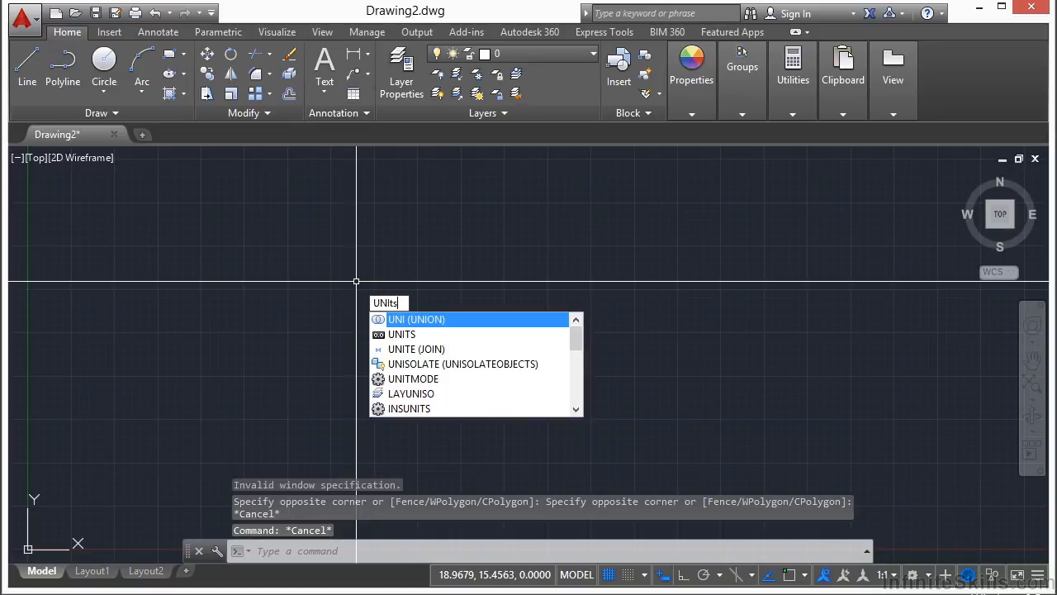
key("Return")
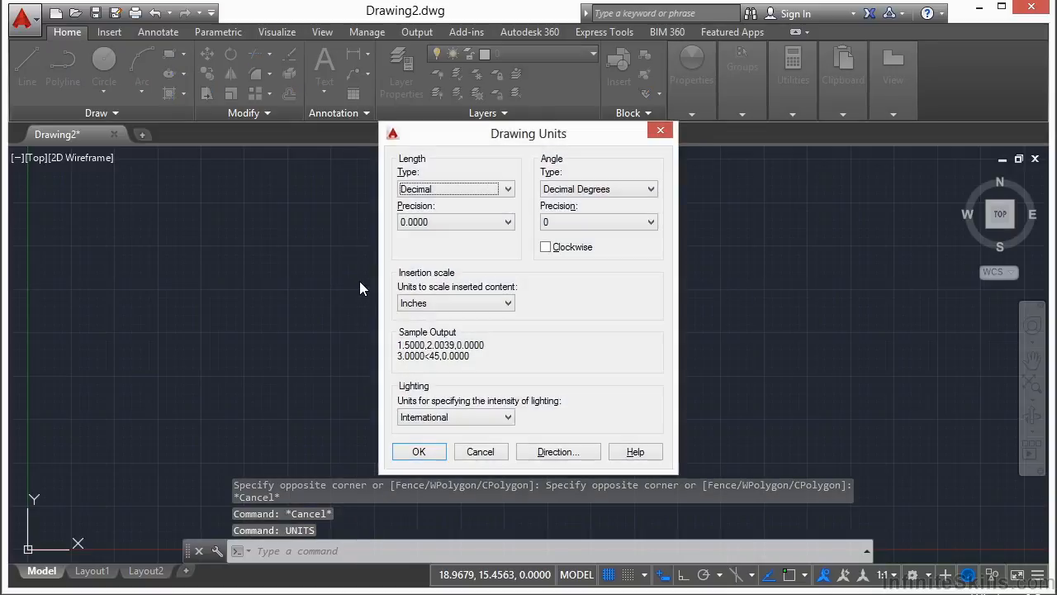
left_click(512, 182)
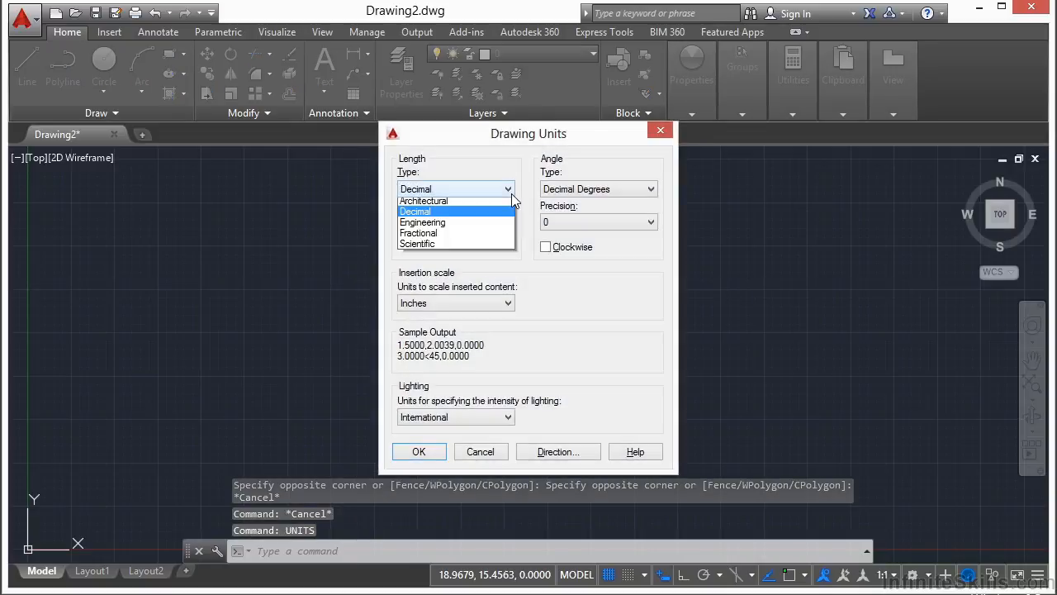
left_click(463, 200)
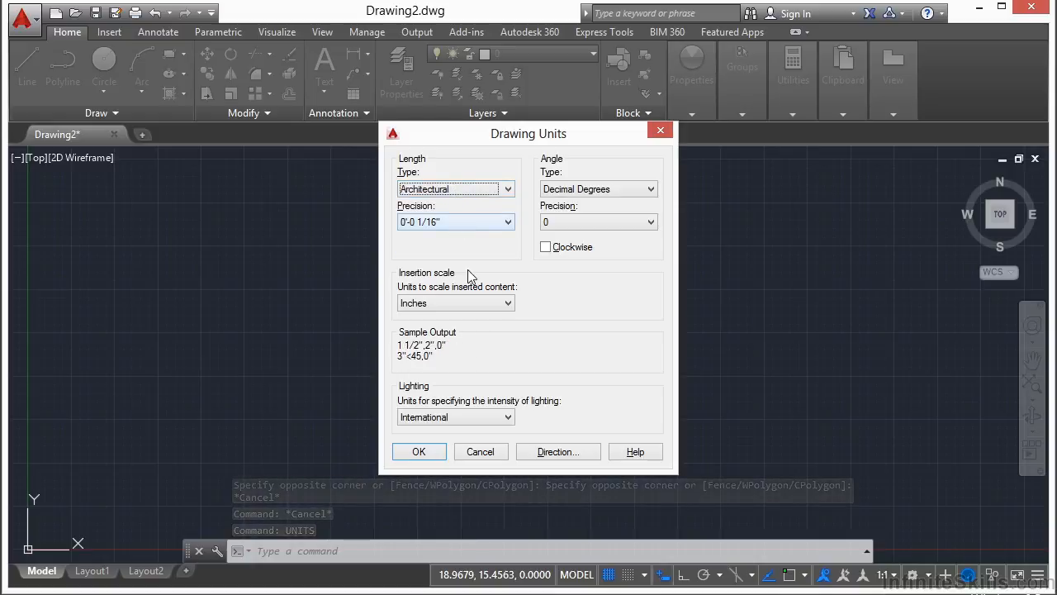
left_click(437, 304)
left_click(434, 316)
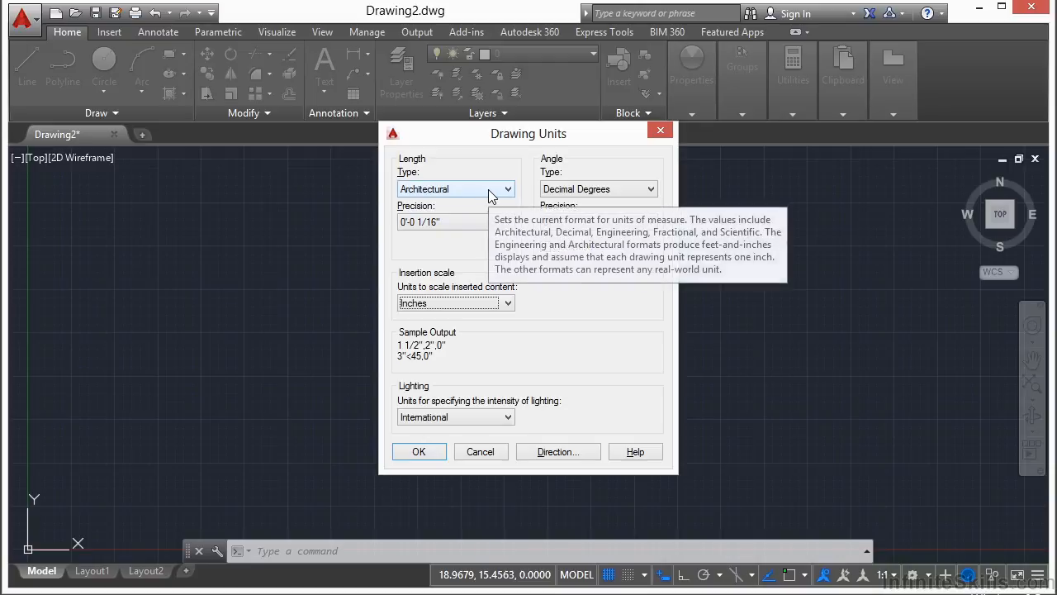
mouse_move(509, 309)
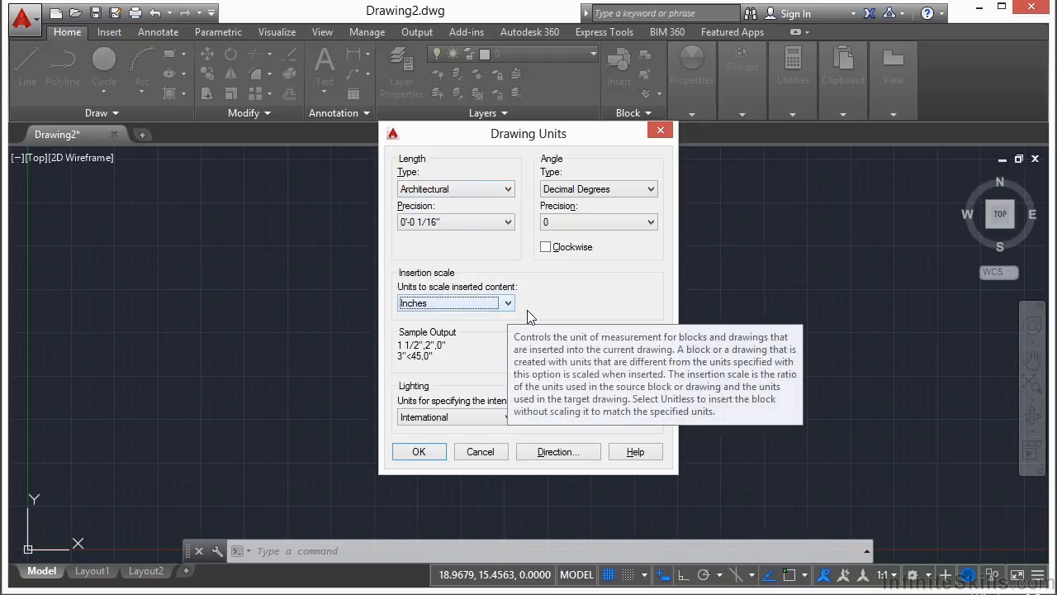
left_click(424, 450)
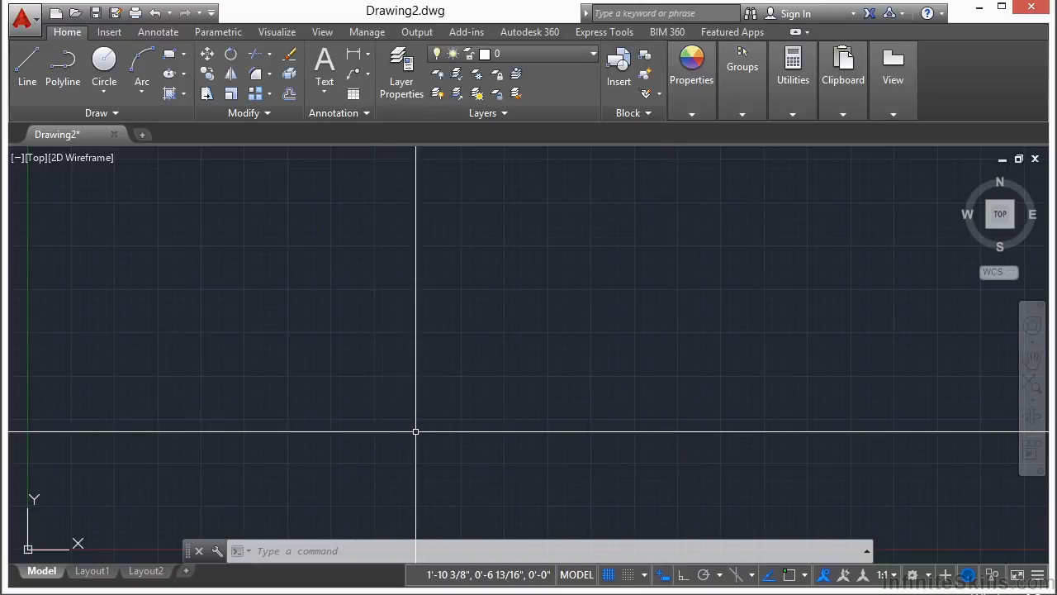
Begin a new line with its first point at the origin 0,0
type("line")
key("Return")
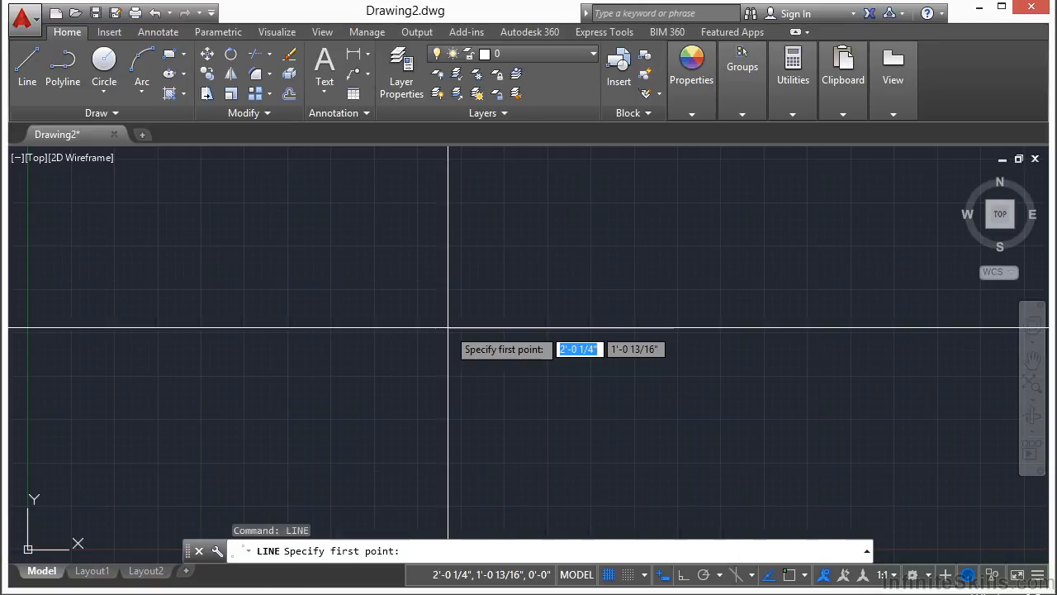
key("BackSpace")
type("0,0")
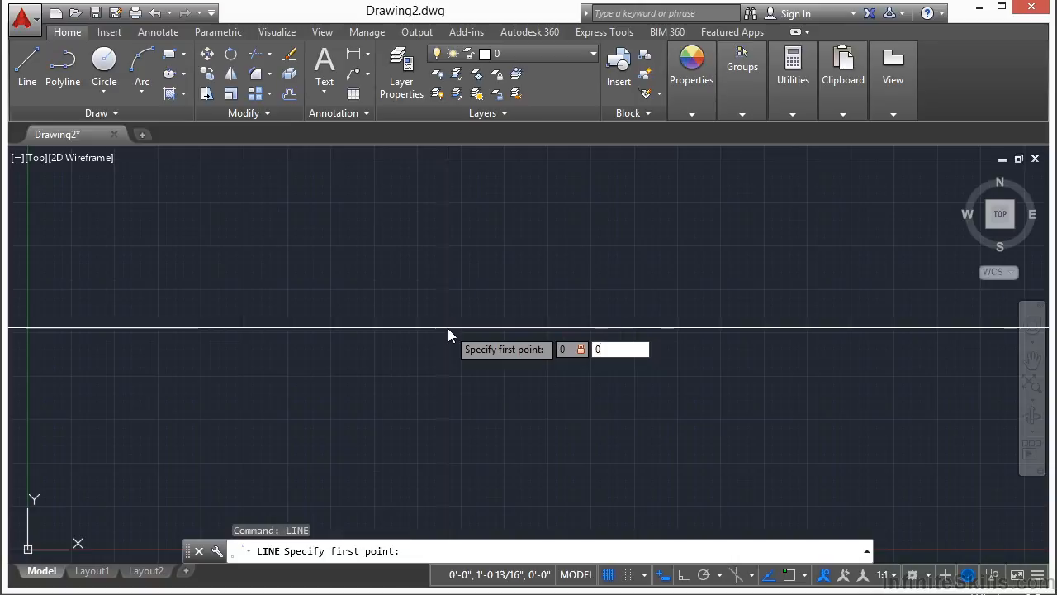
key("Return")
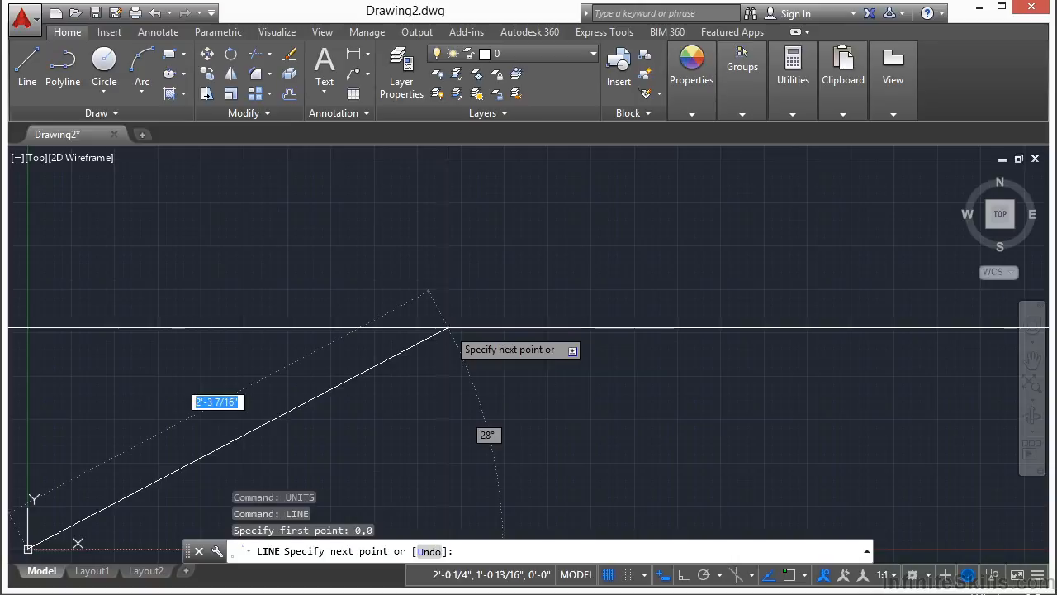
Turn on Ortho mode and complete the line from the origin horizontally along positive X with a length of 50'
mouse_move(366, 371)
middle_mouse_down()
mouse_move(449, 289)
mouse_move(608, 224)
middle_mouse_up()
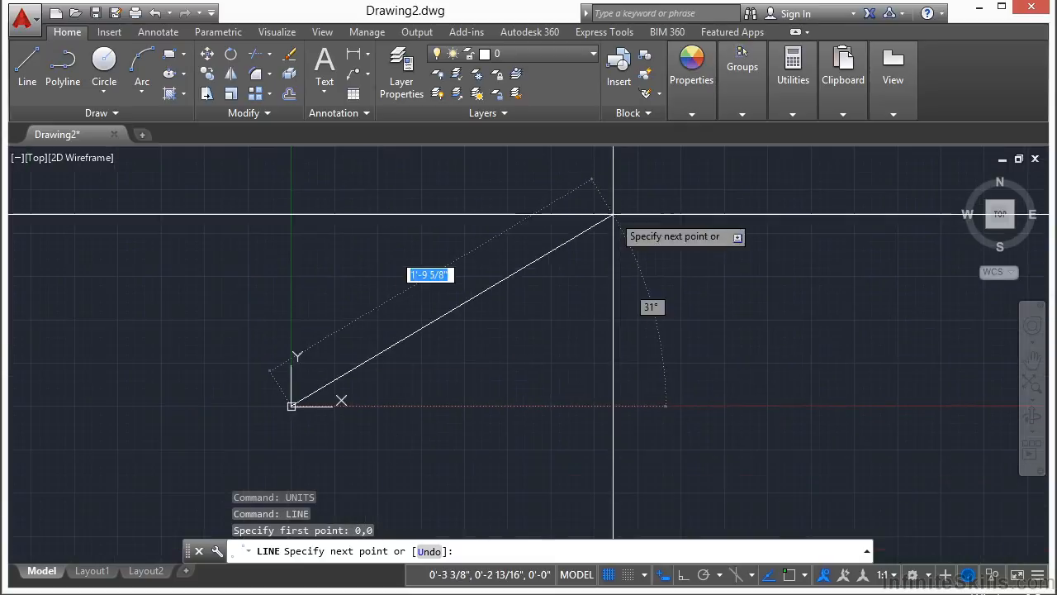
mouse_move(415, 366)
middle_mouse_down()
mouse_move(462, 329)
mouse_move(365, 430)
middle_mouse_up()
scroll(364, 366, "up", 2)
scroll(309, 361, "down", 2)
scroll(403, 351, "down", 3)
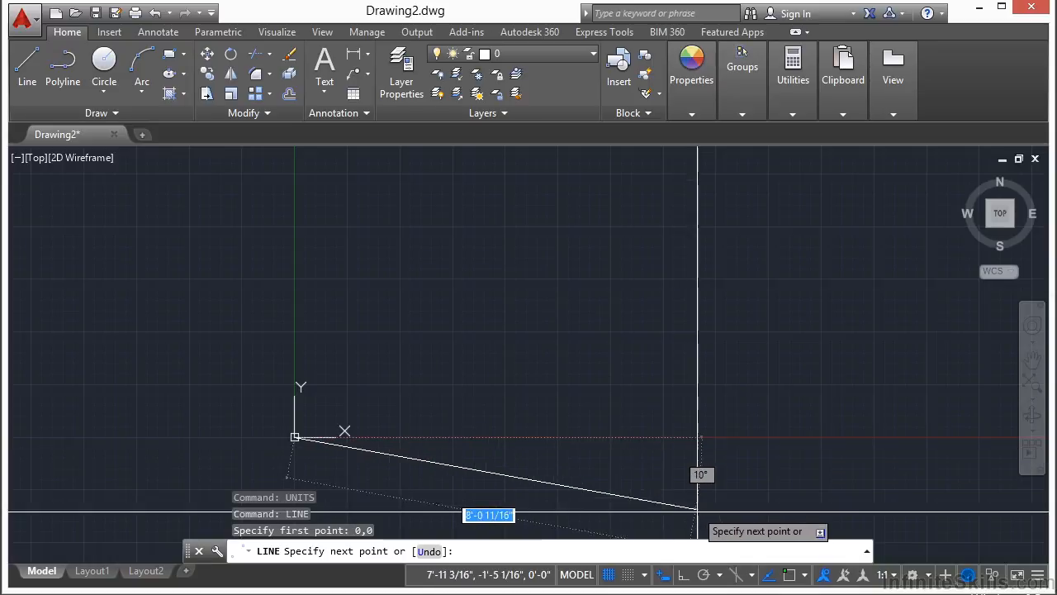
left_click(683, 576)
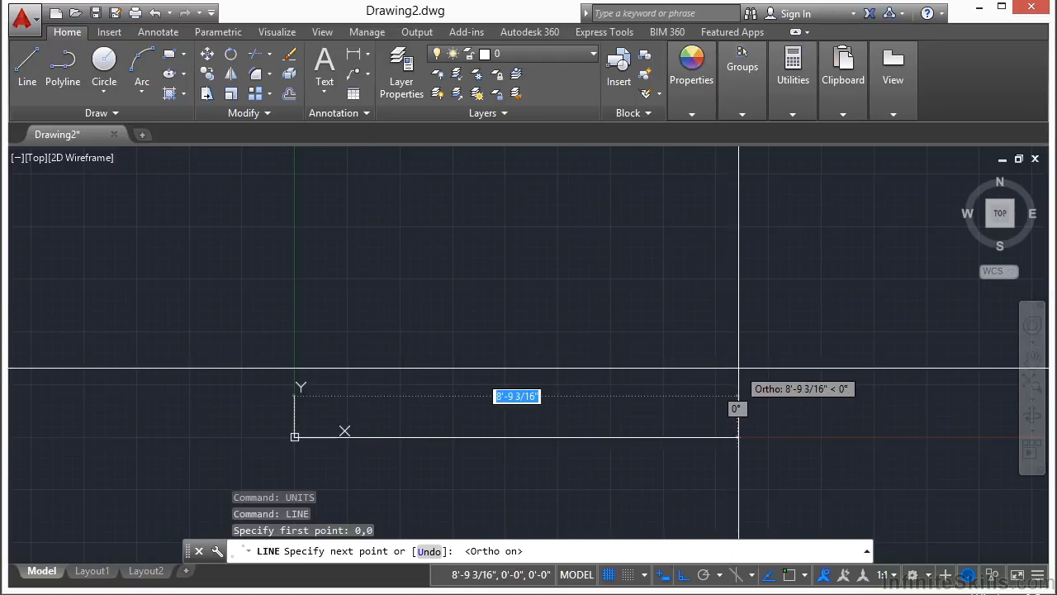
scroll(557, 386, "down", 2)
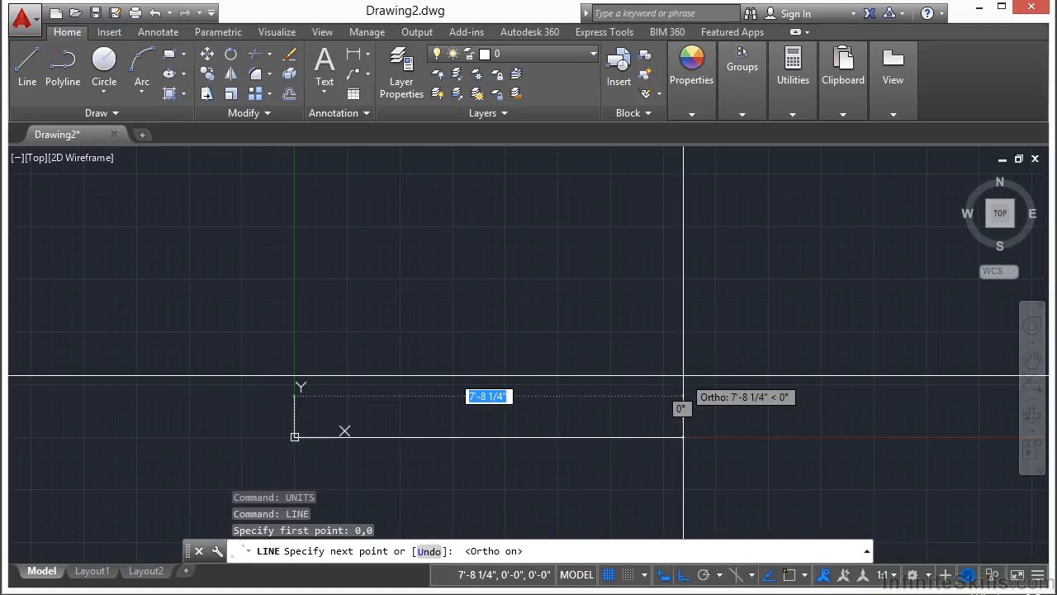
type("5")
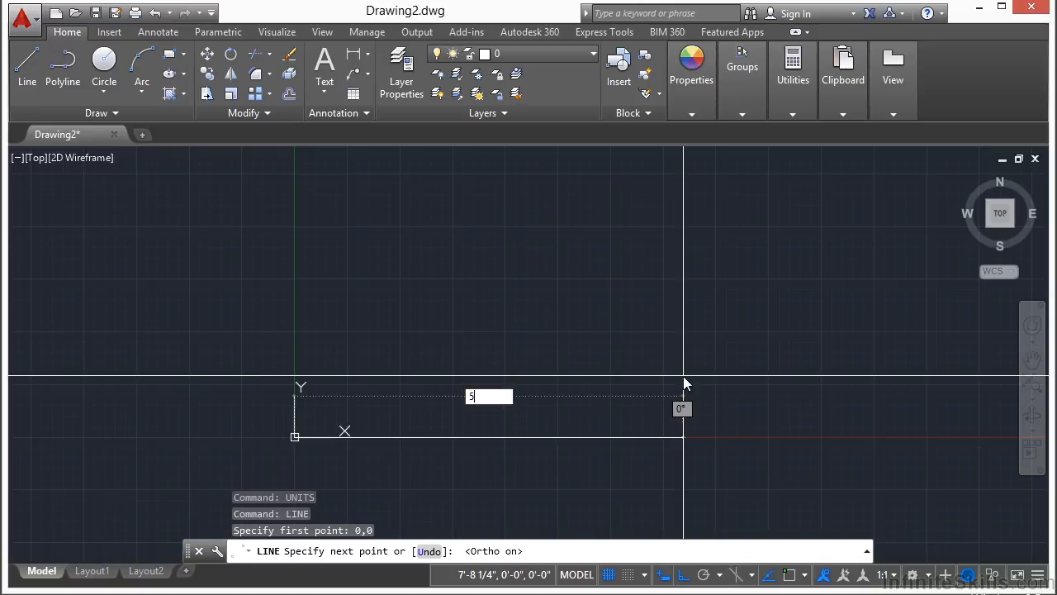
type("0'")
key("Return")
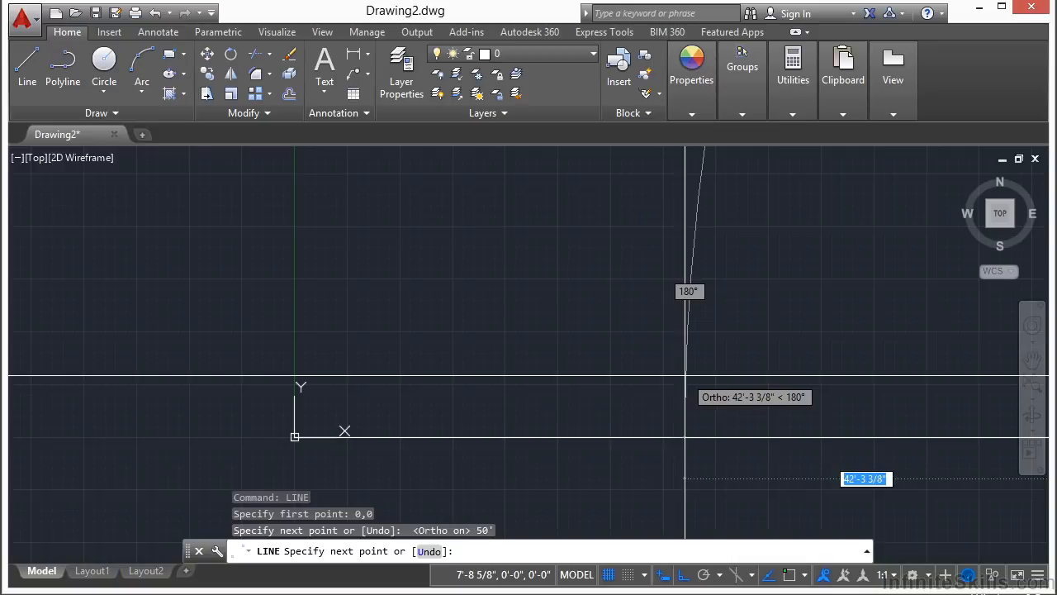
key("Return")
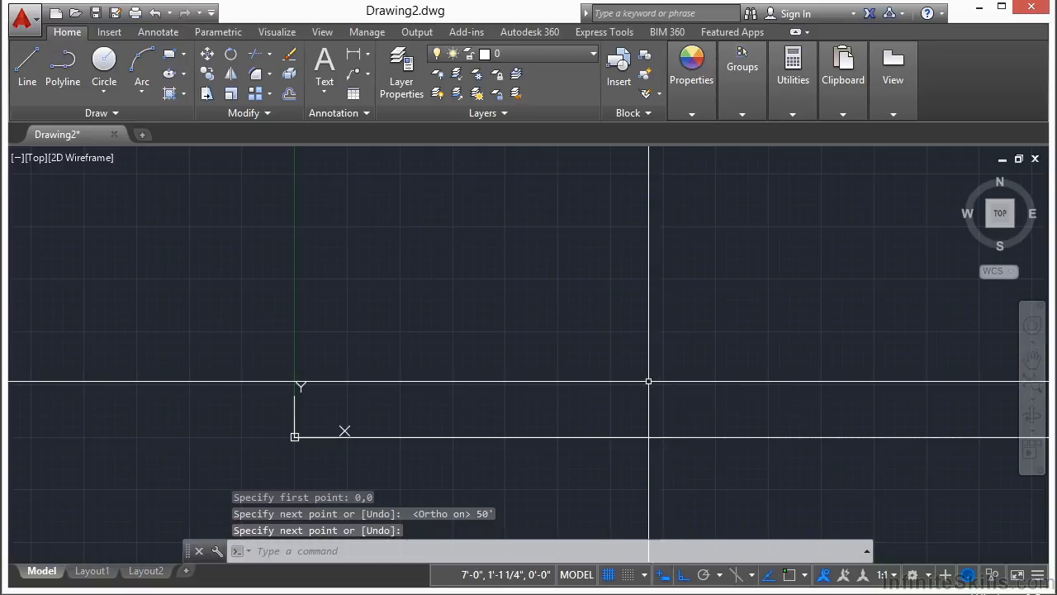
Check the 50' line's extents and its far endpoint by selecting it, then clear the selection
middle_click(649, 380)
middle_click(648, 380)
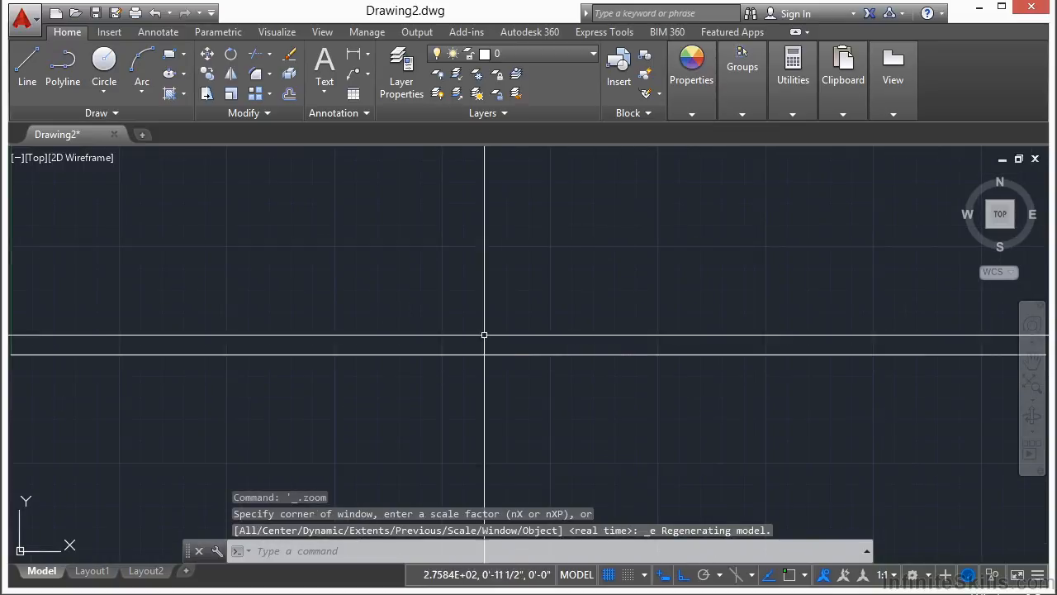
scroll(476, 336, "down", 2)
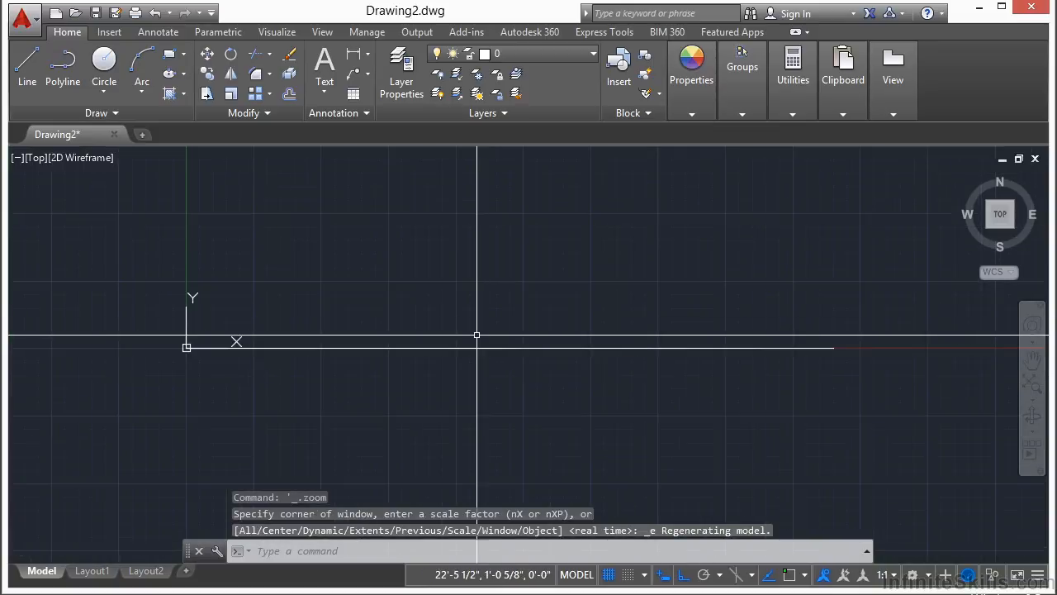
left_click(413, 348)
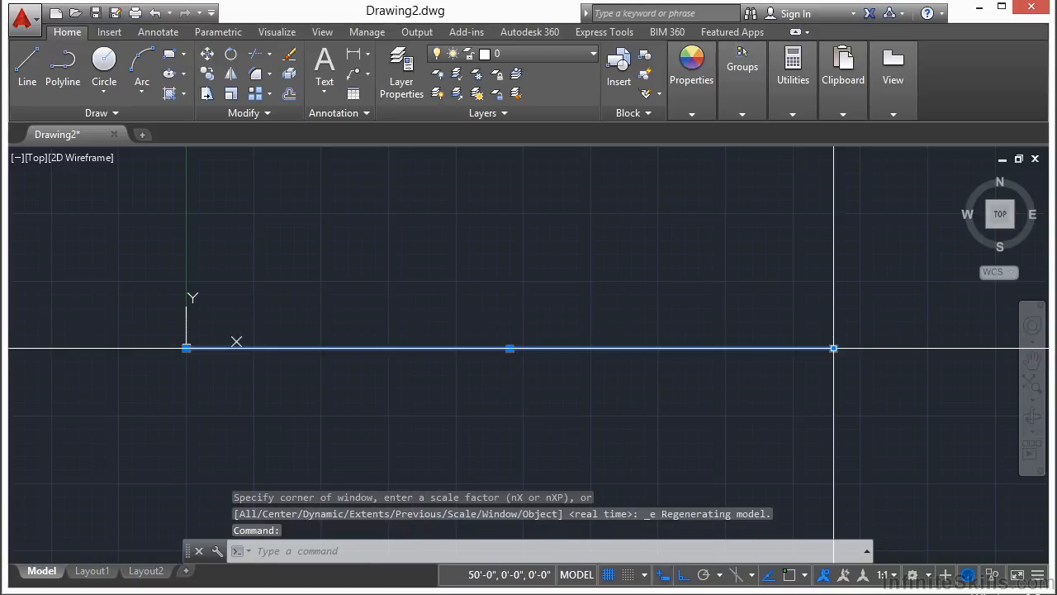
mouse_move(835, 348)
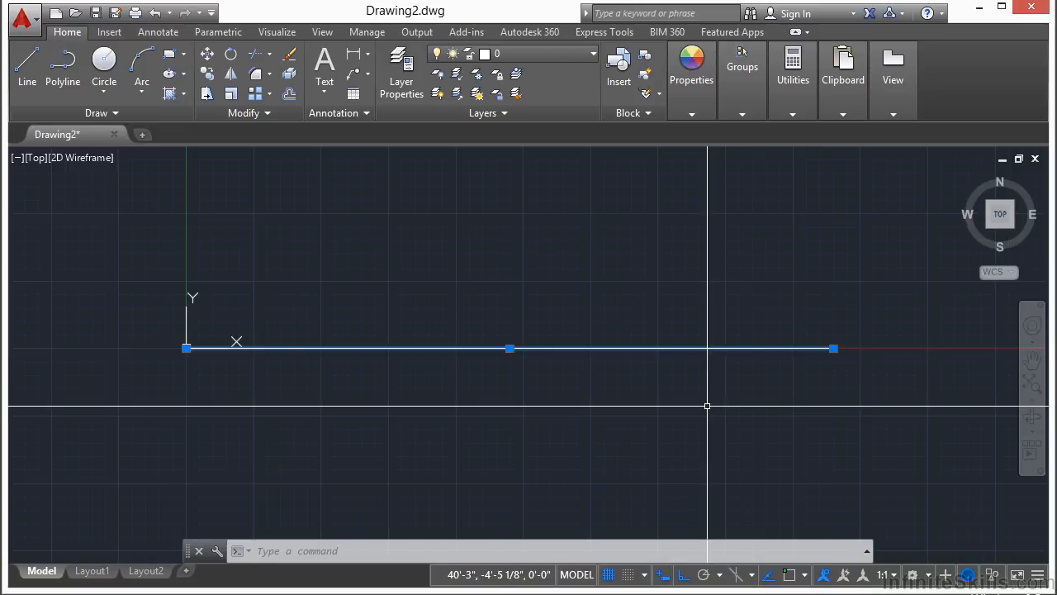
key("Escape")
Draw a 30' line vertically upward from the snapped far endpoint of the horizontal line
middle_click_drag(598, 296, 581, 338)
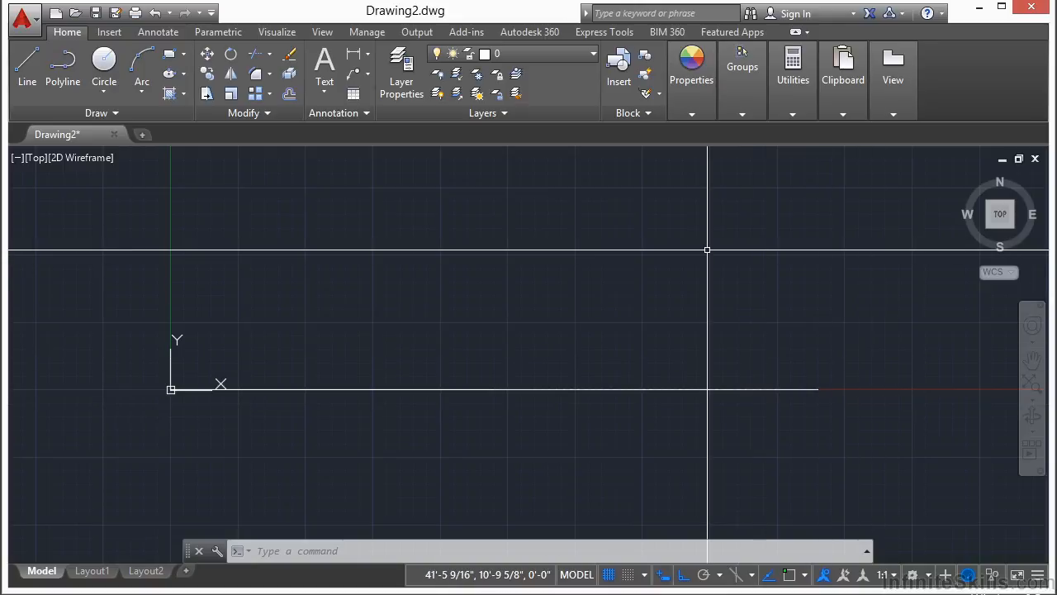
type("LINE")
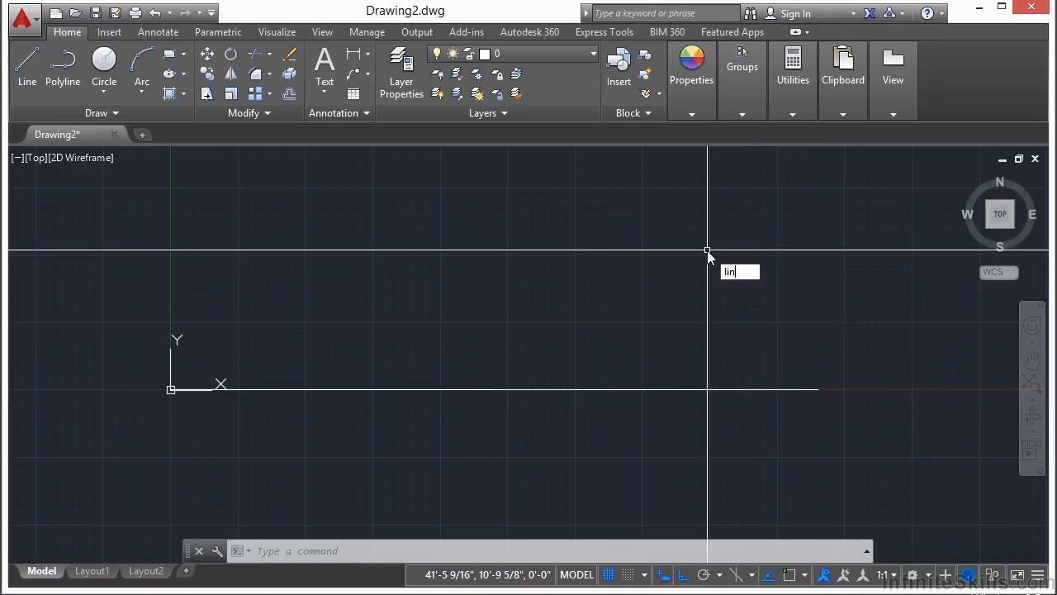
key("Return")
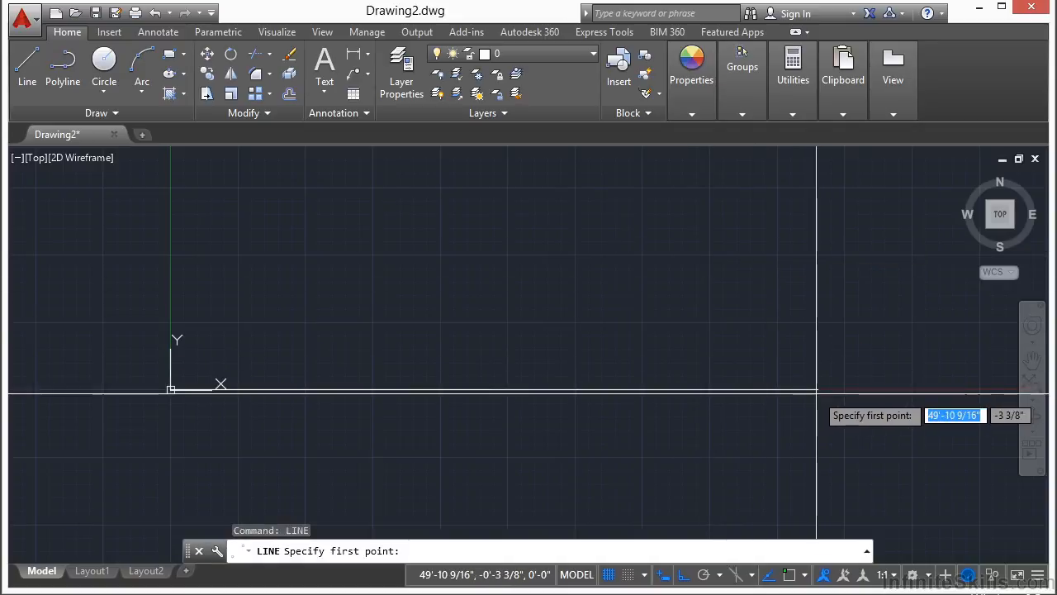
type("end")
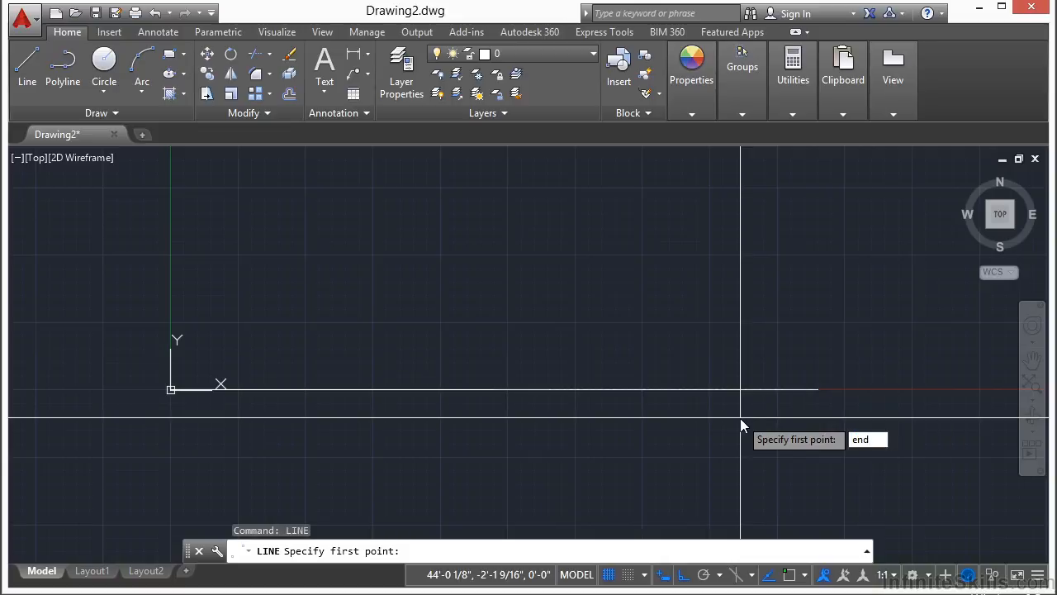
key("Return")
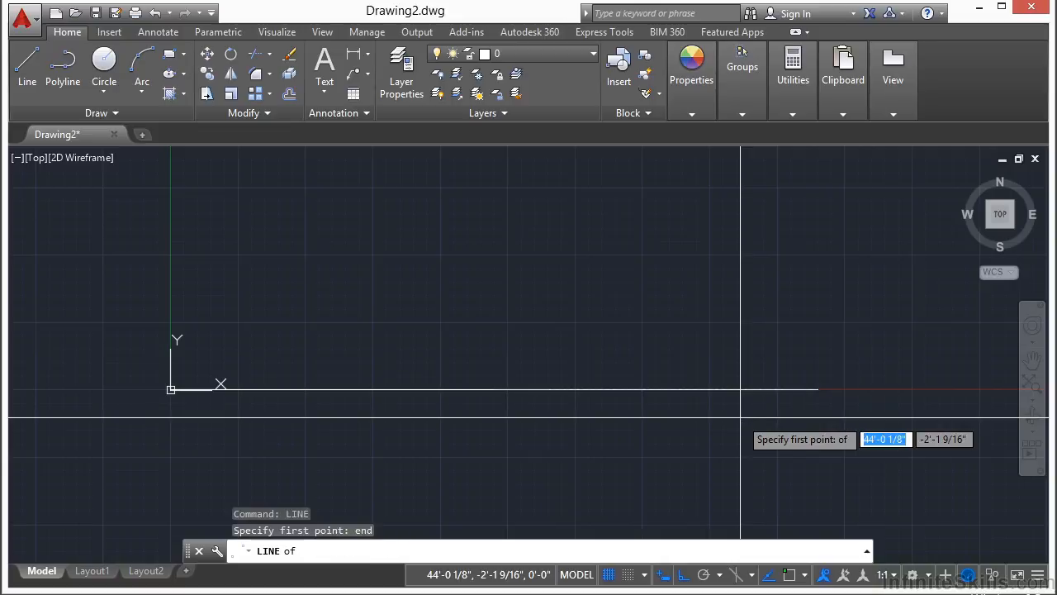
left_click(814, 388)
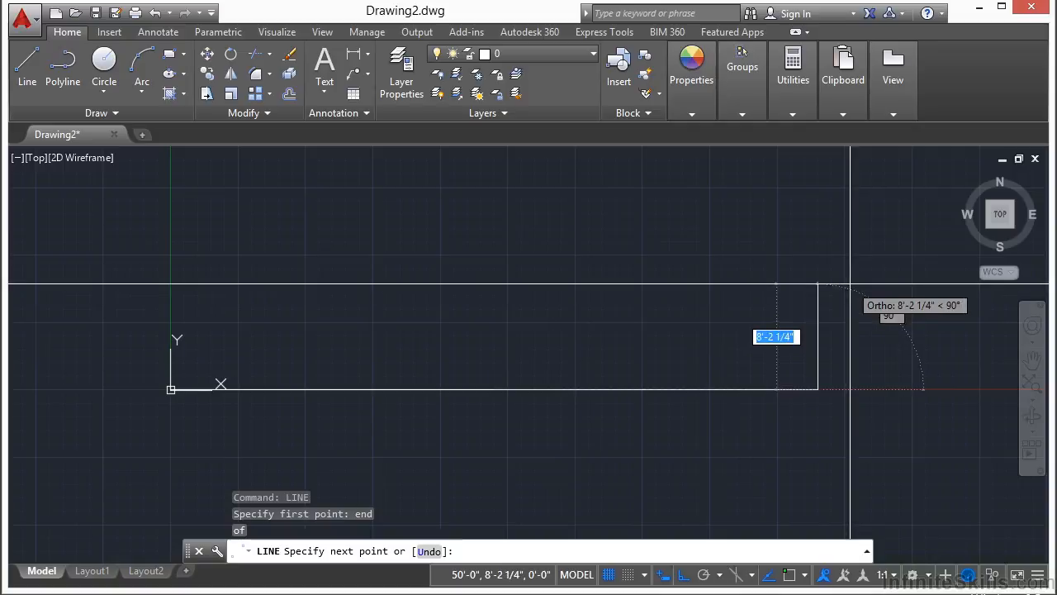
type("30")
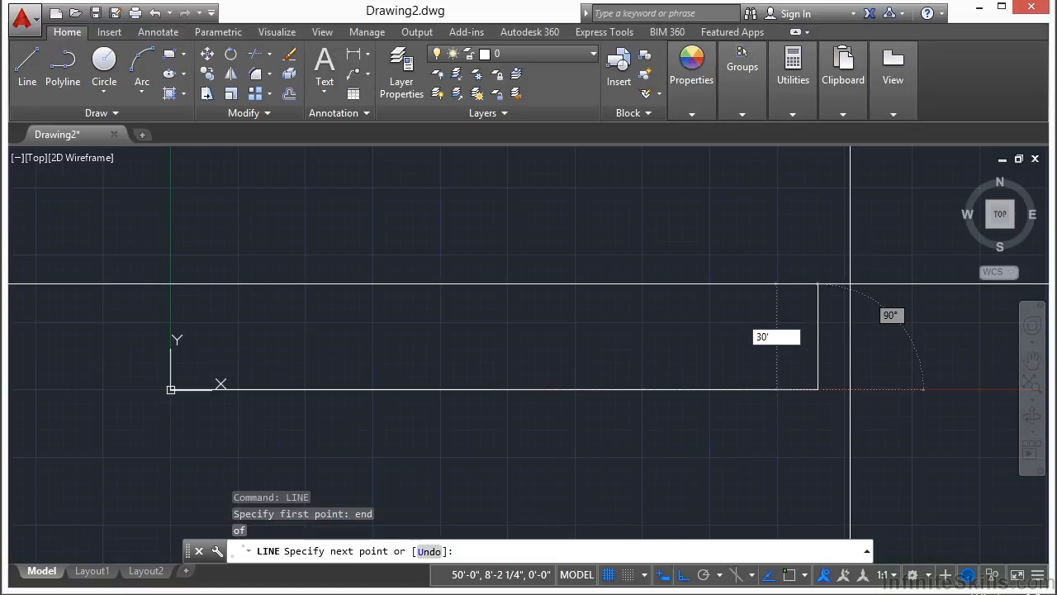
key("Return")
Continue the line horizontally in the negative X direction with a length of 50' to form the rectangle's upper edge
scroll(753, 333, "down", 1)
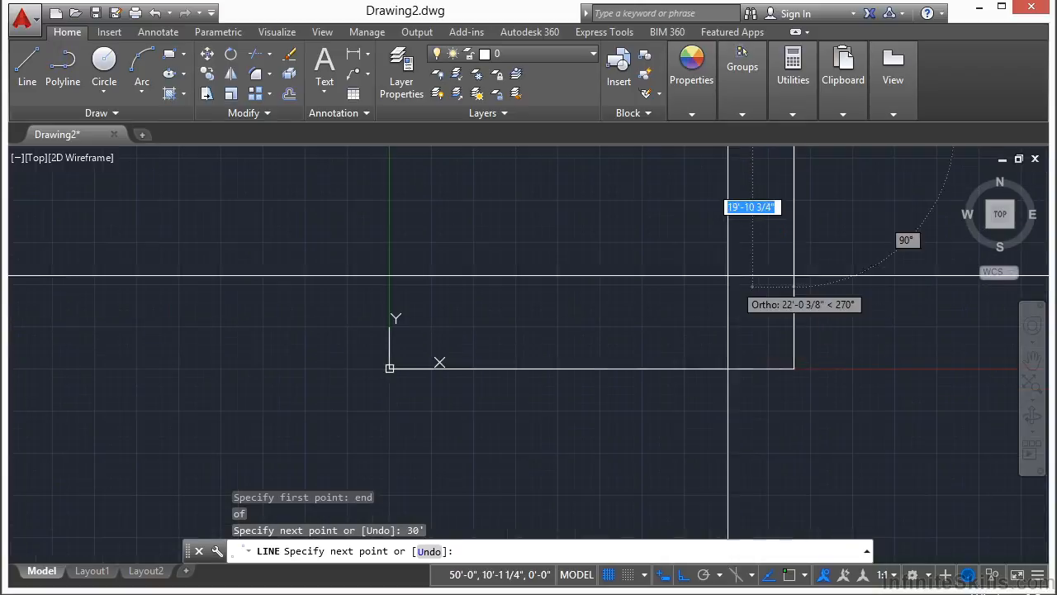
scroll(711, 247, "down", 3)
mouse_move(755, 203)
middle_mouse_down()
mouse_move(726, 284)
mouse_move(653, 289)
middle_mouse_up()
scroll(702, 277, "up", 2)
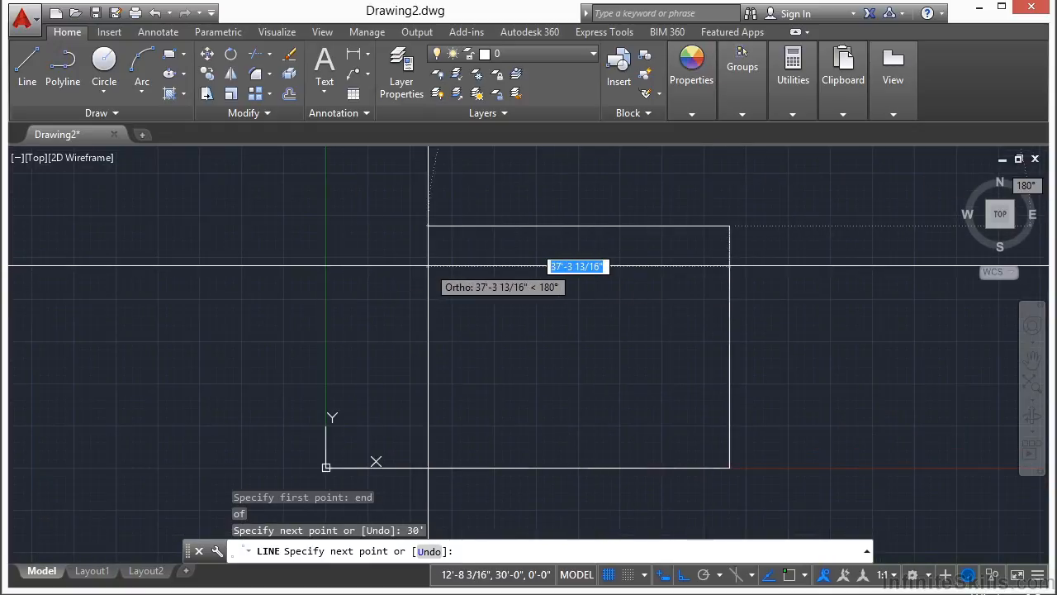
type("50")
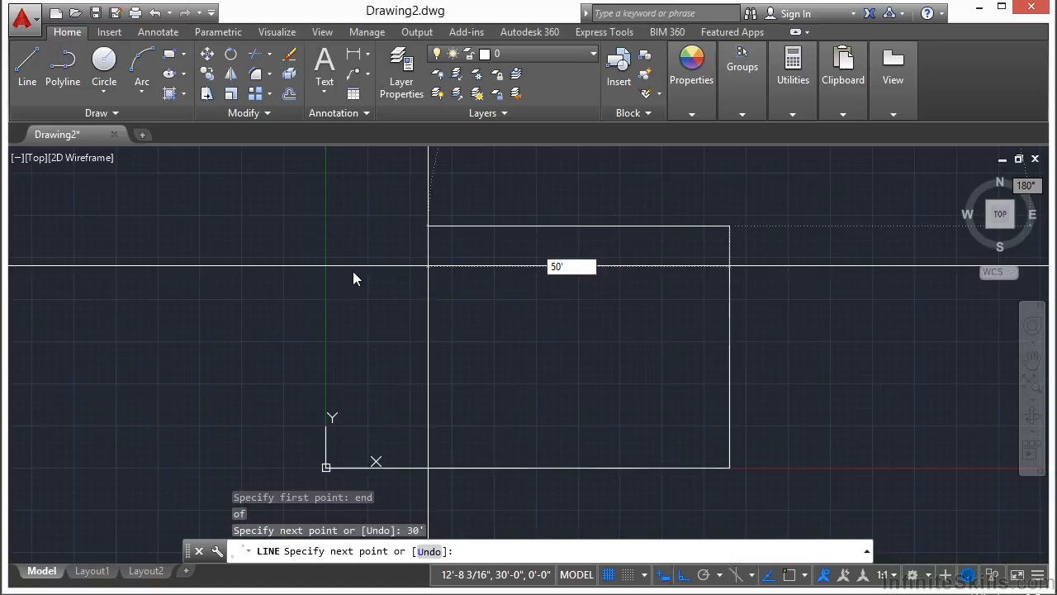
key("Return")
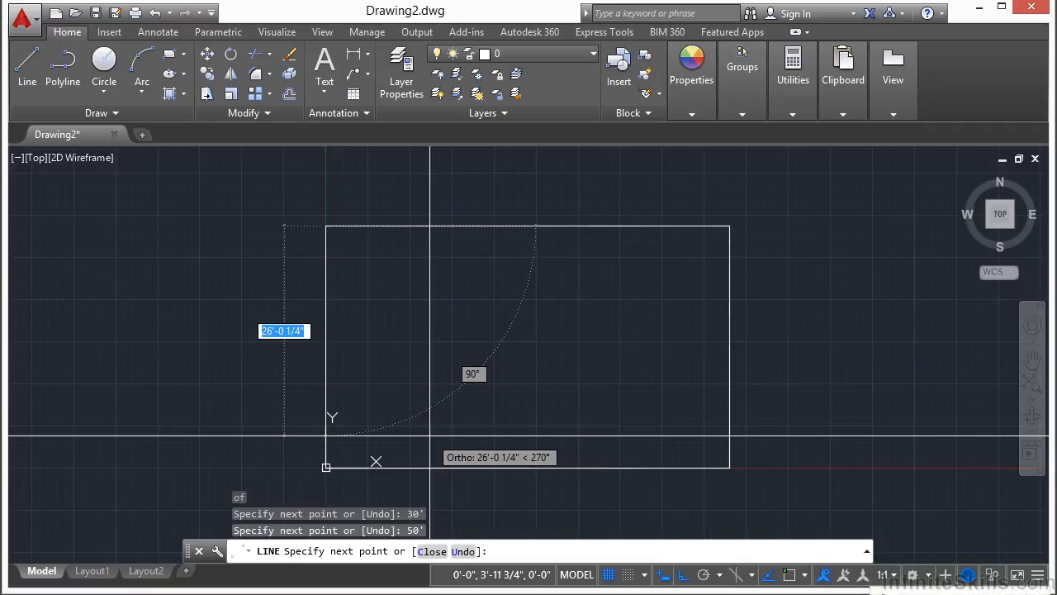
Close the rectangle with a 30' segment straight down to the origin and end the Line command
type("30")
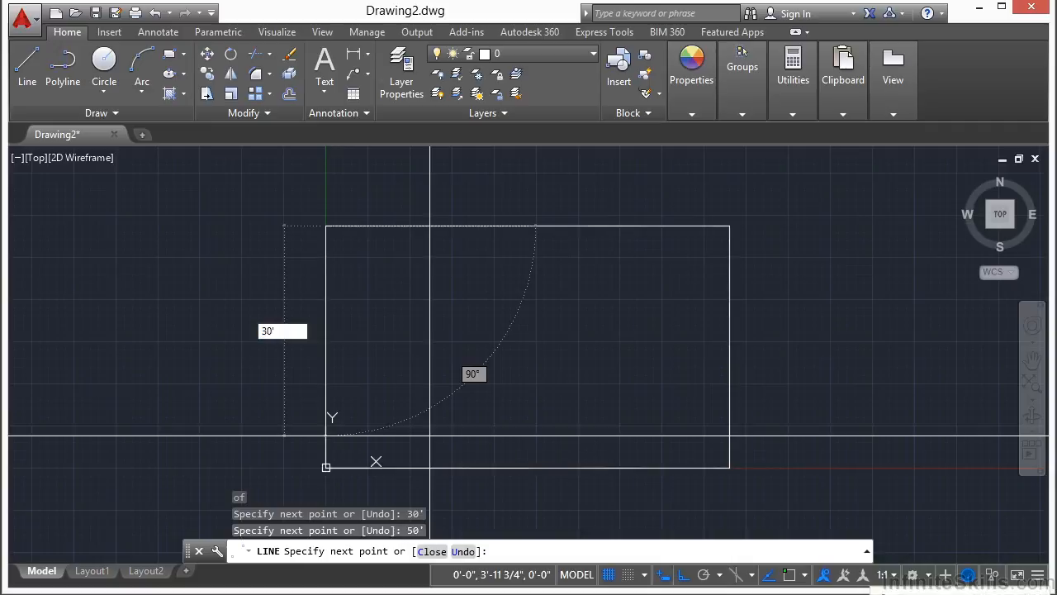
type("'")
key("Return")
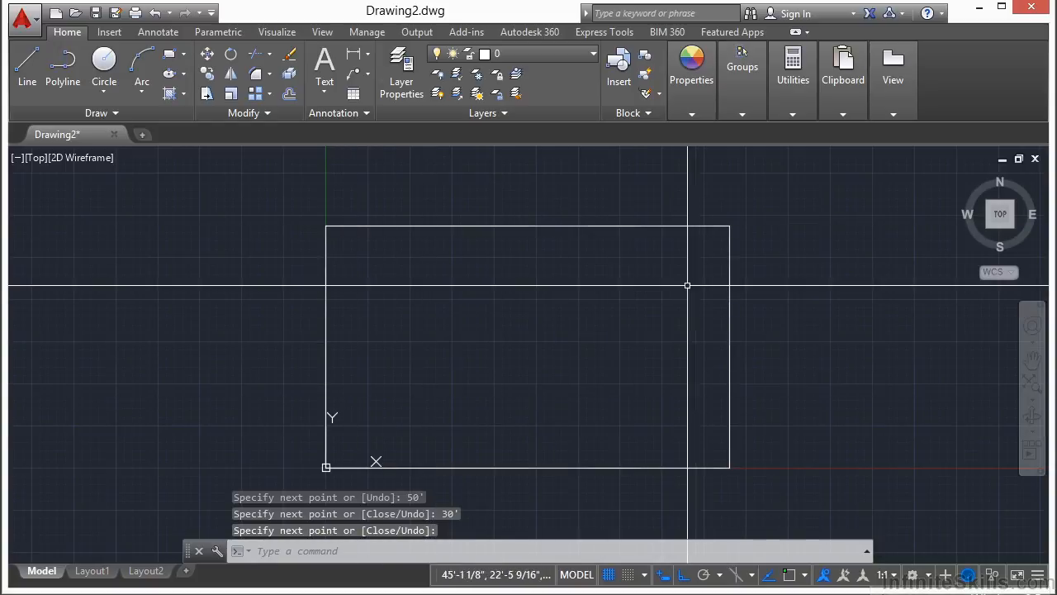
Regenerate the whole drawing with the REA (REGENALL) command
mouse_move(529, 339)
middle_mouse_down()
mouse_move(578, 309)
mouse_move(543, 339)
middle_mouse_up()
key("Escape")
type("rea")
key("Return")
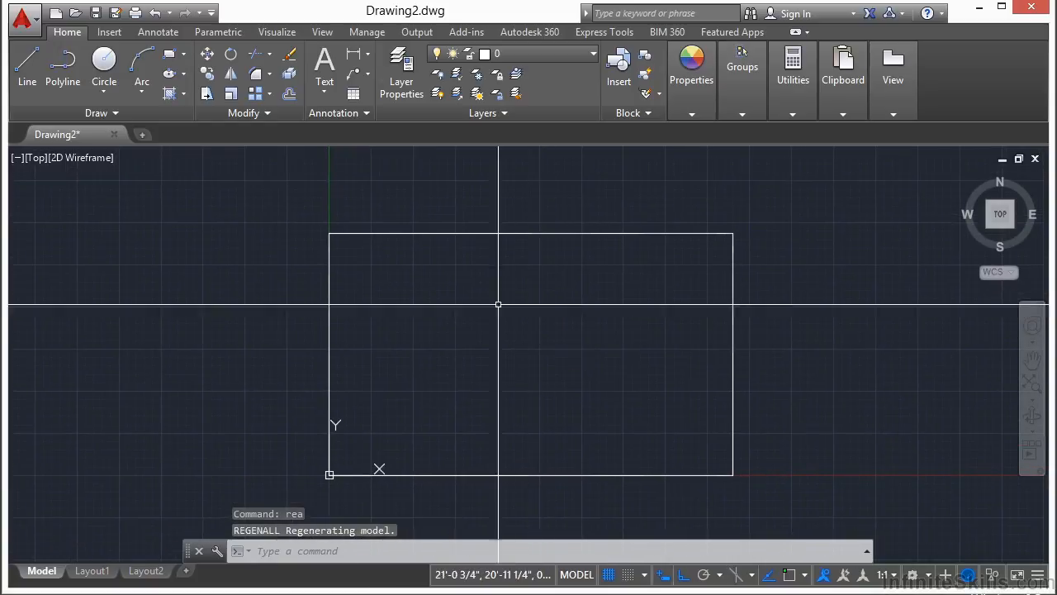
Start a new line at the rectangle's upper-right corner using the endpoint object snap
mouse_move(490, 309)
middle_mouse_down()
mouse_move(467, 321)
mouse_move(476, 305)
middle_mouse_up()
scroll(387, 397, "down", 2)
scroll(419, 356, "up", 1)
mouse_move(415, 380)
middle_mouse_down()
mouse_move(502, 369)
mouse_move(455, 366)
middle_mouse_up()
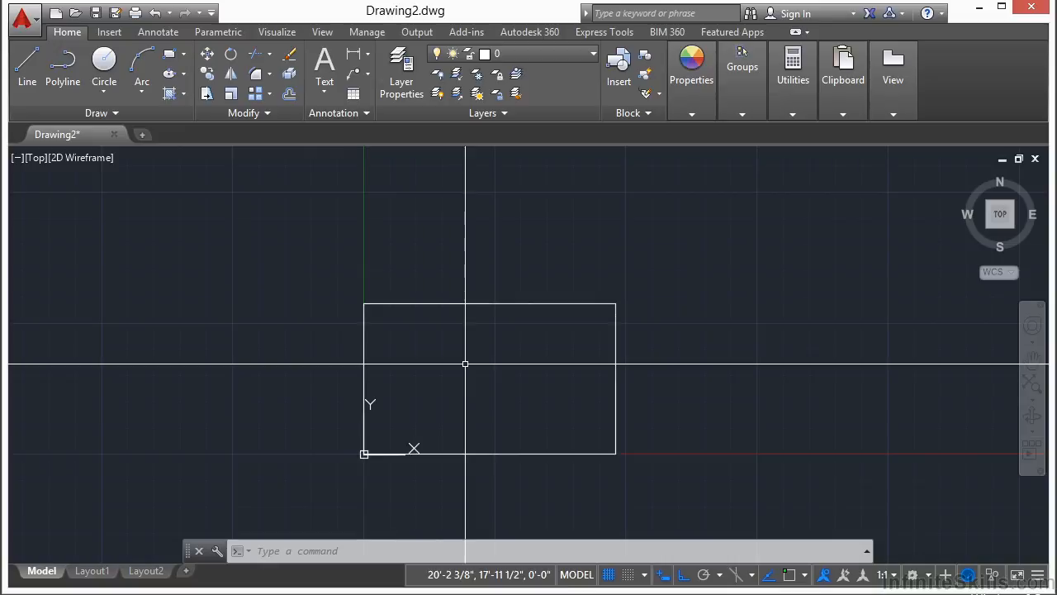
scroll(434, 330, "up", 2)
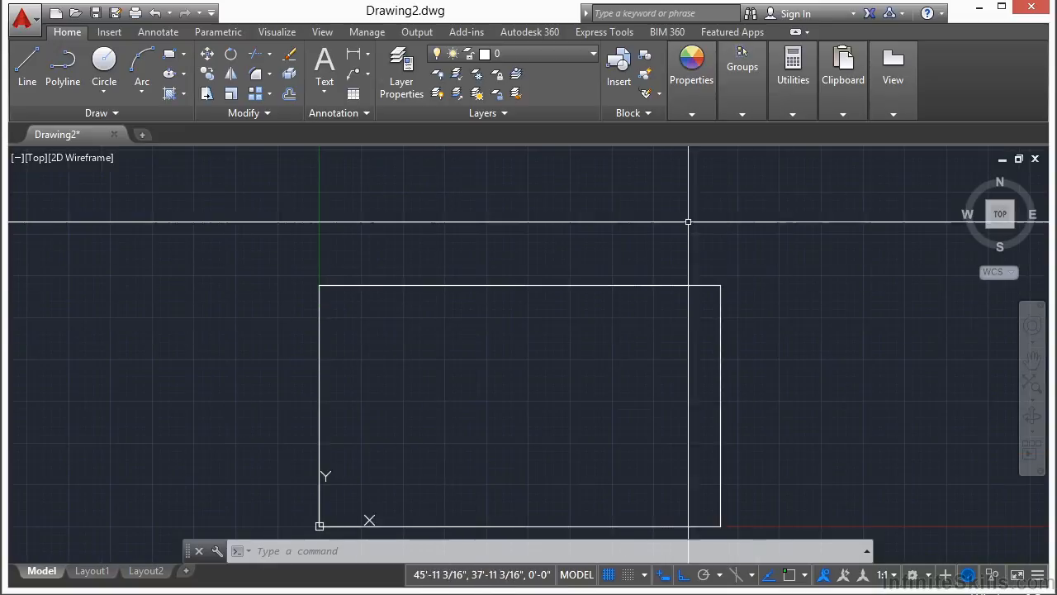
type("line")
key("Return")
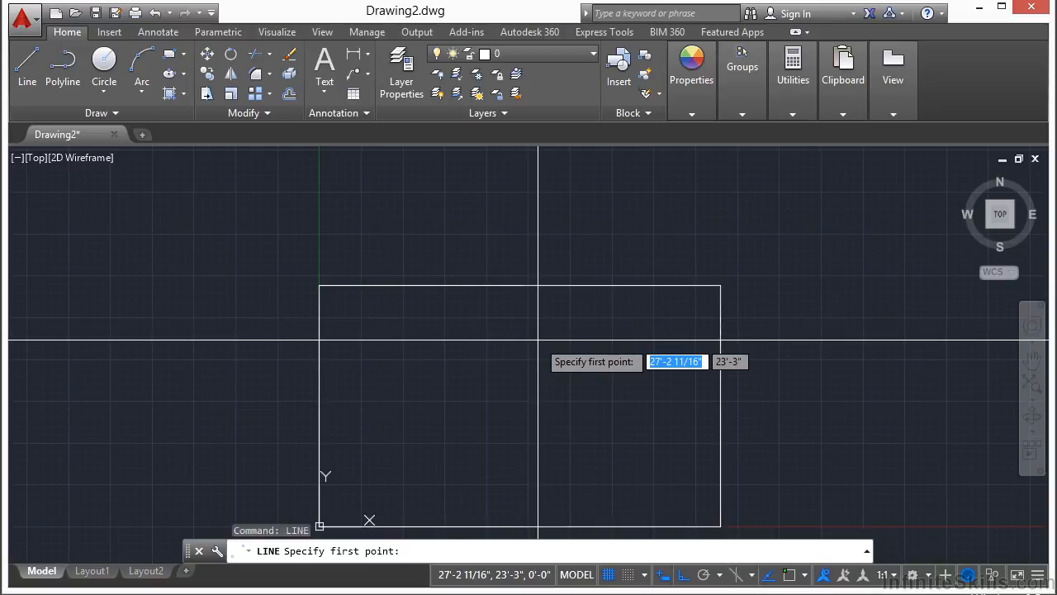
type("end")
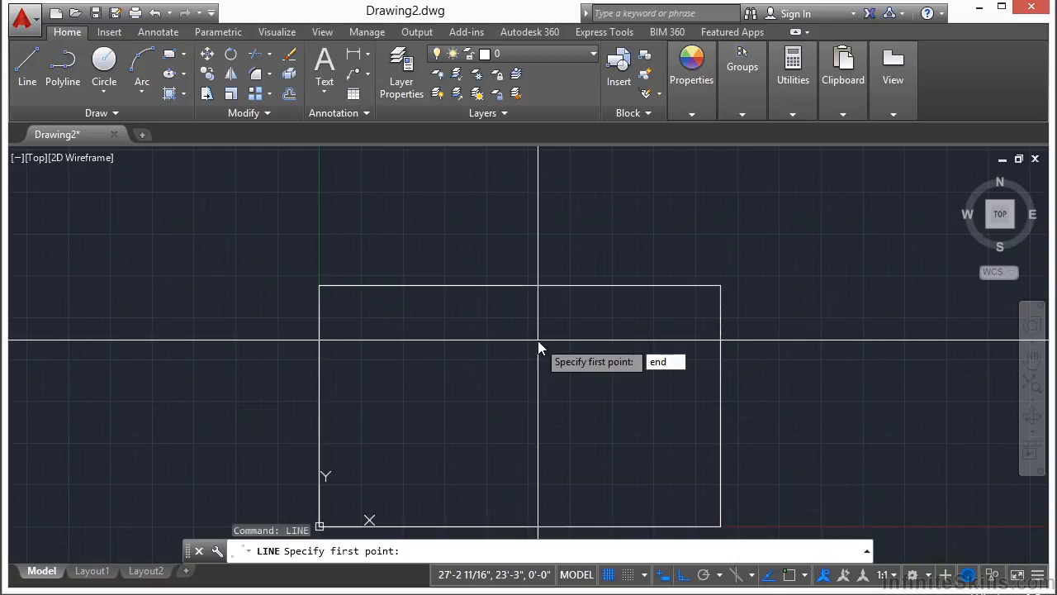
key("Return")
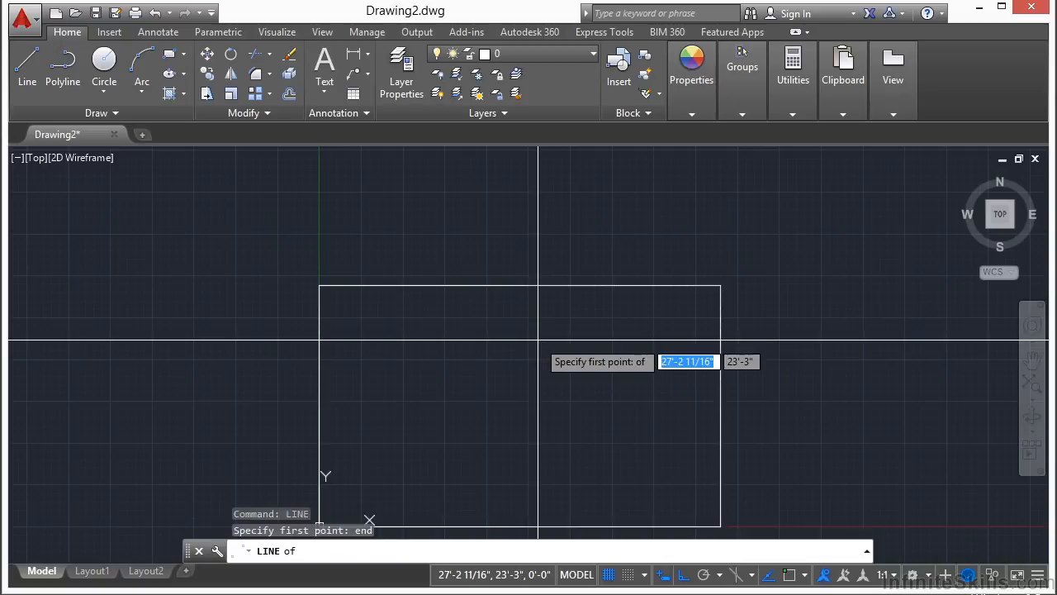
left_click(721, 286)
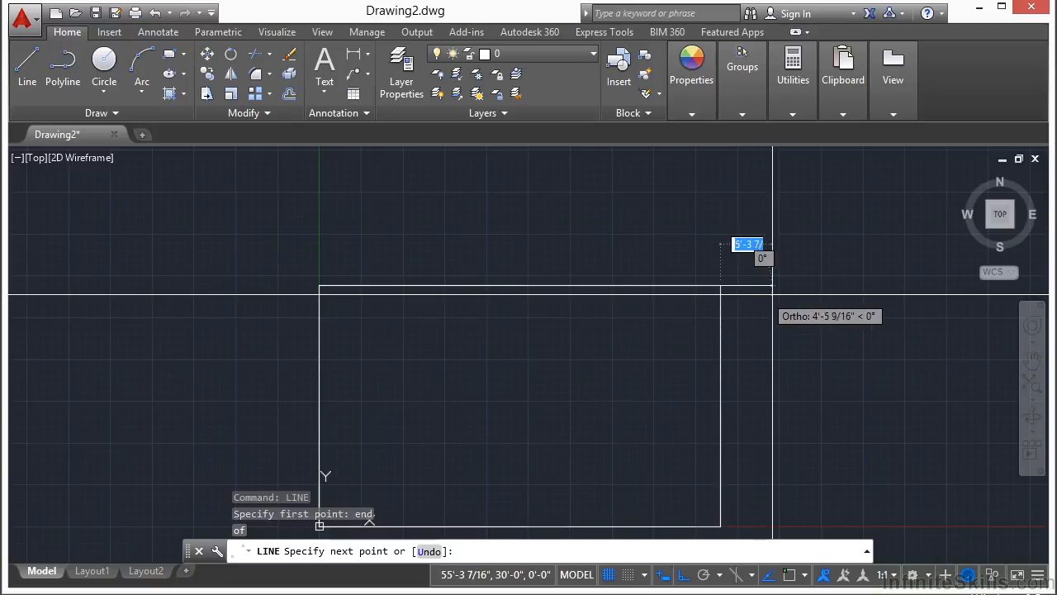
Draw the roof overhang horizontally outward in positive X with a length of 60 inches
type("5'")
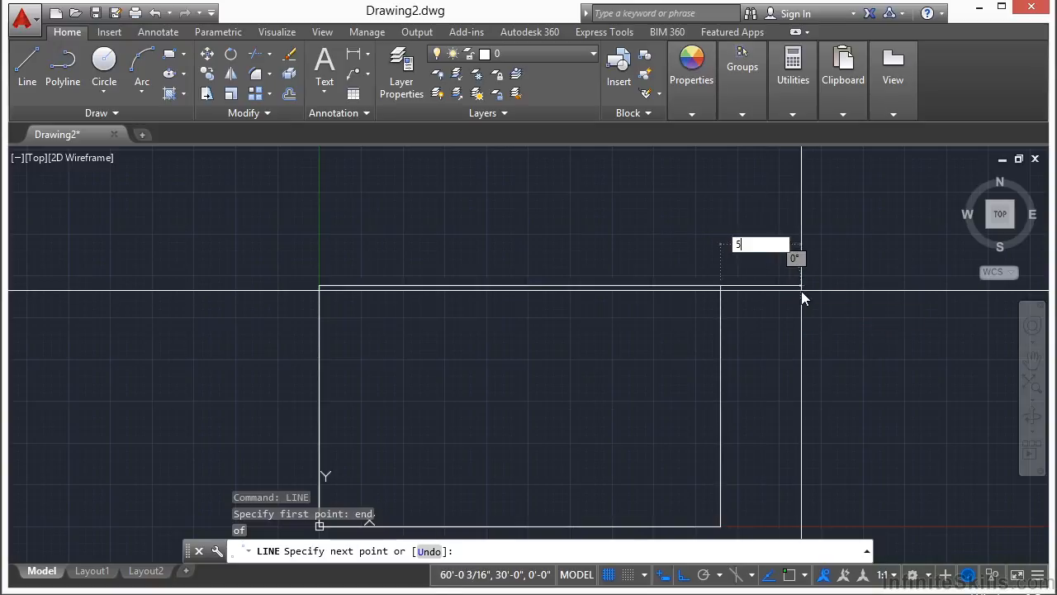
key("BackSpace")
key("BackSpace")
type("60")
key("Return")
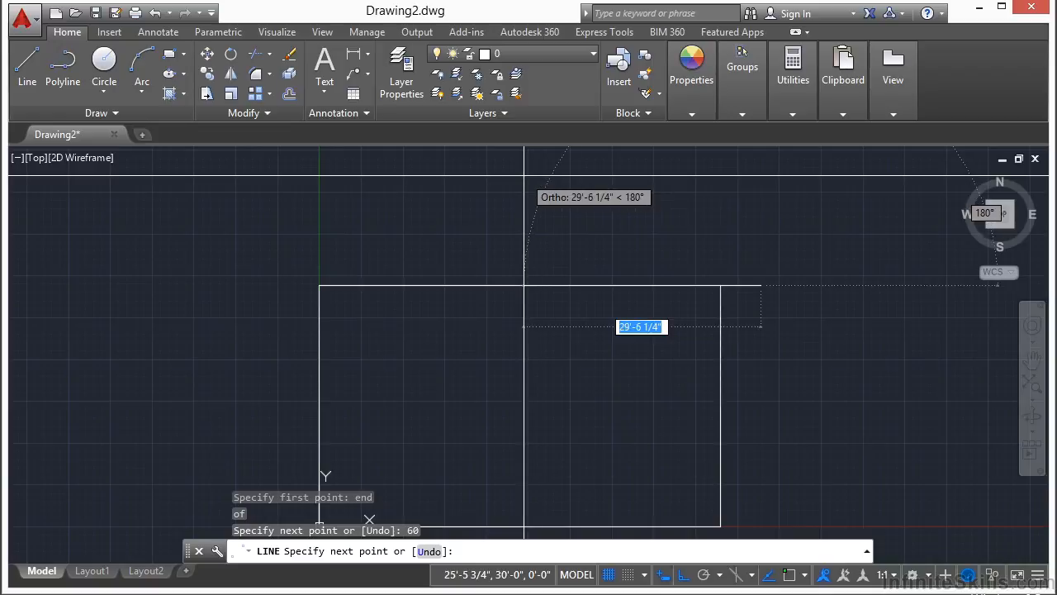
Turn off Ortho mode and draw the right roof slope 40' long at an angle of 138.59 degrees
type("40'")
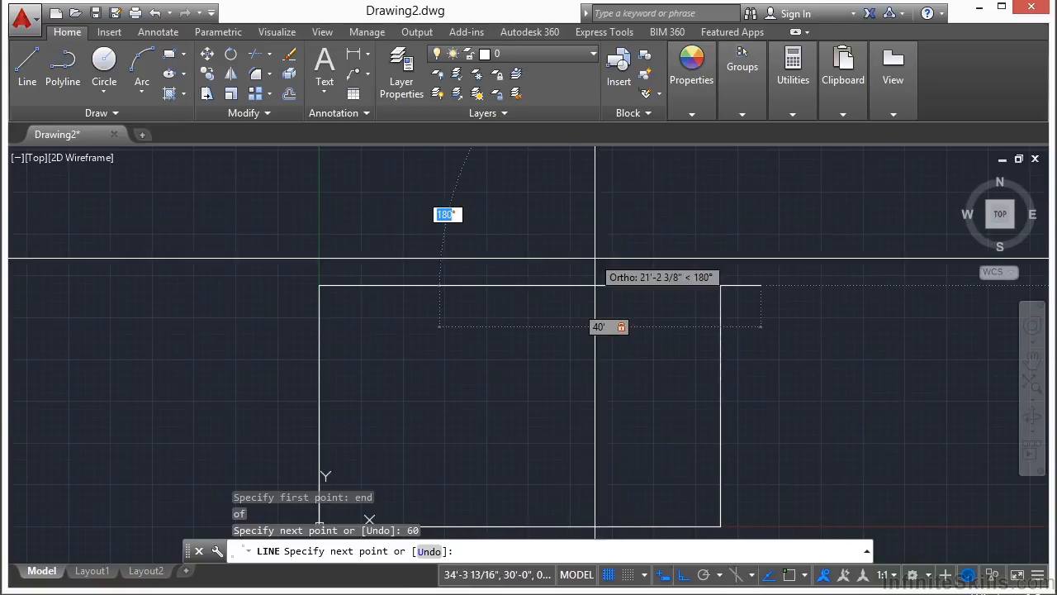
left_click(684, 575)
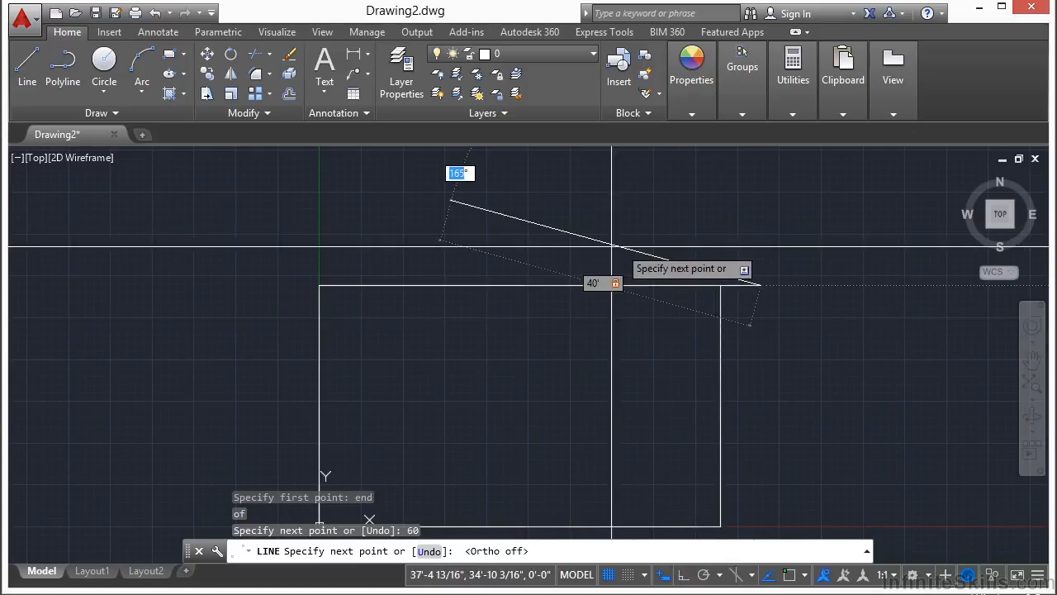
scroll(499, 292, "down", 1)
middle_click_drag(687, 245, 648, 327)
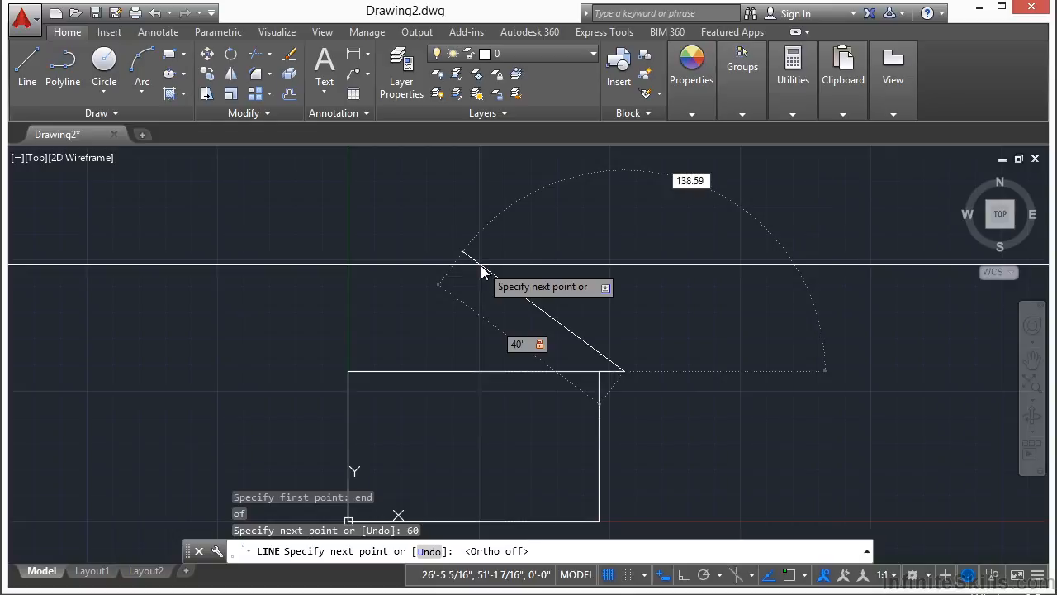
key("Return")
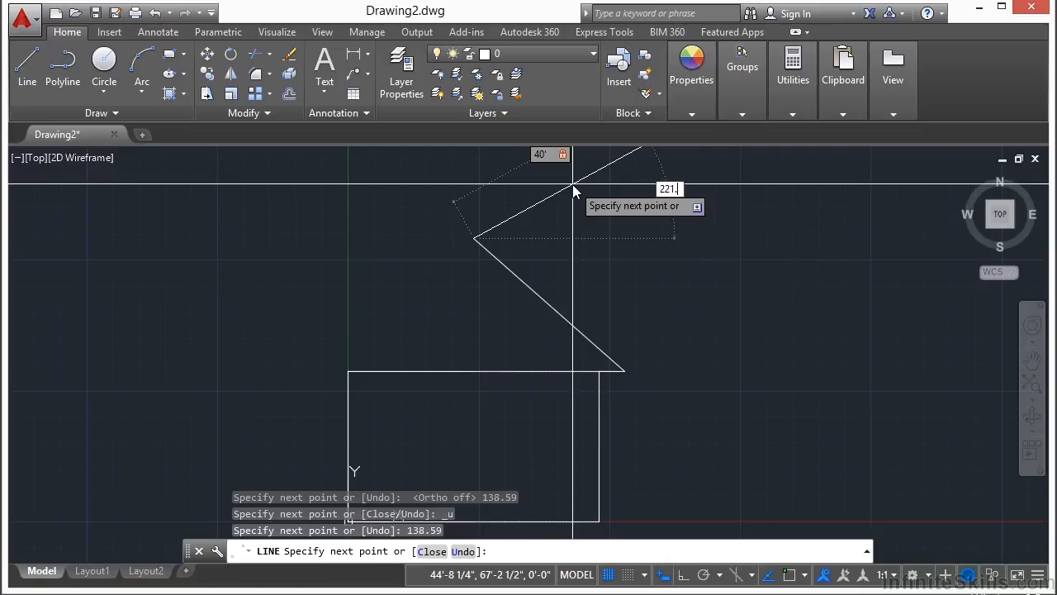
Draw the left roof slope 40' long at 221.41 degrees and connect its lower end to the rectangle's upper-left corner using the endpoint snap
type("41")
key("Return")
scroll(330, 390, "up", 4)
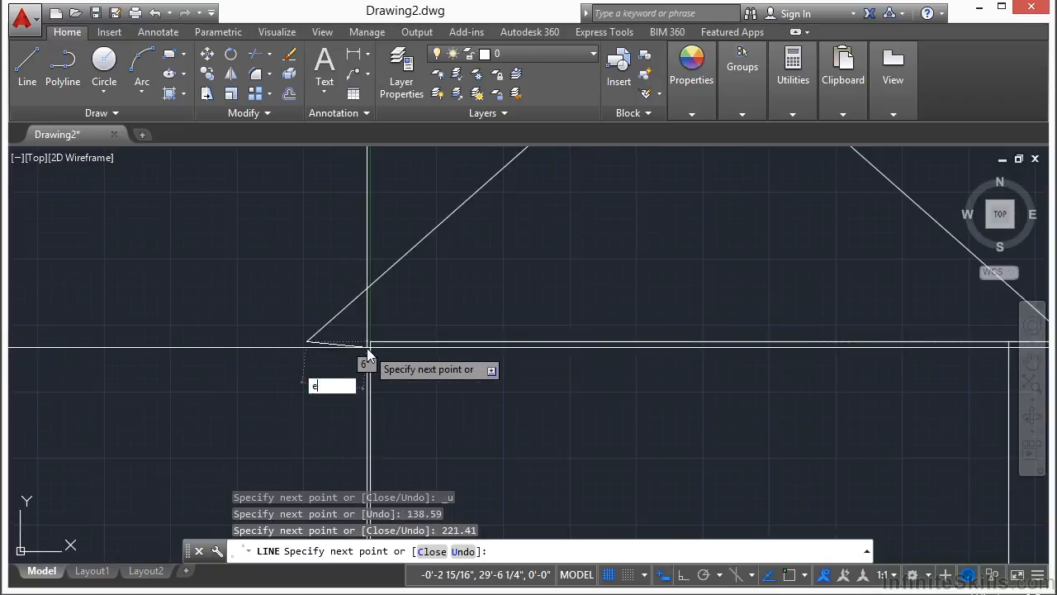
type("end")
key("Return")
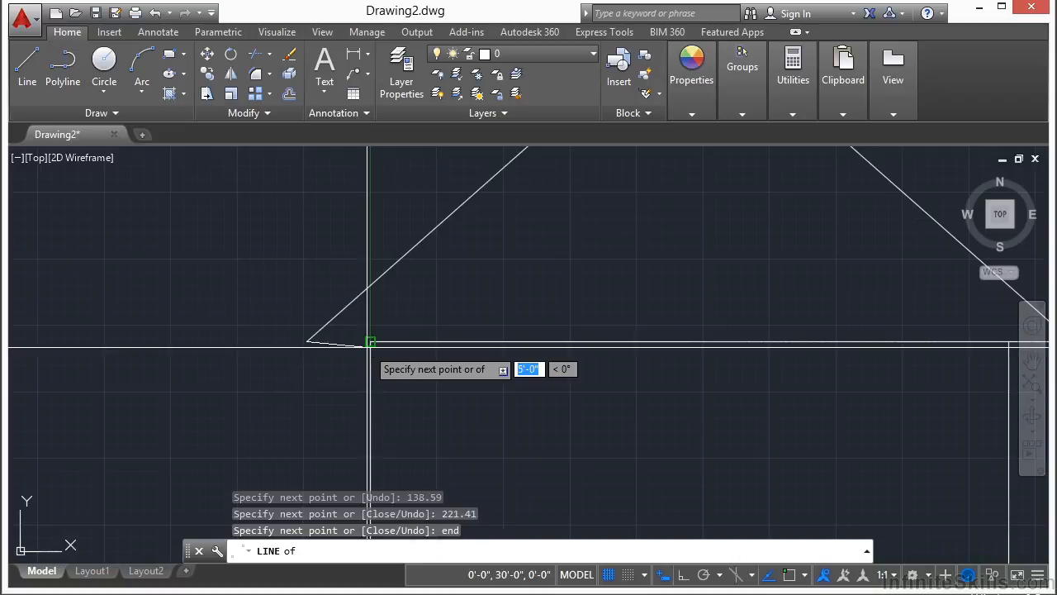
left_click(370, 341)
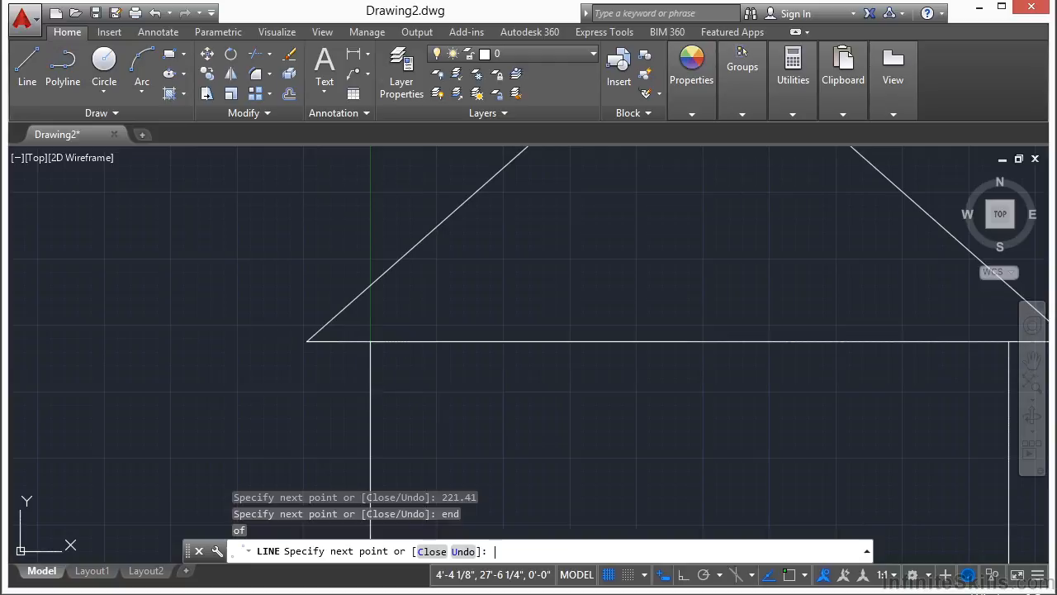
key("Return")
middle_click(703, 234)
middle_click(703, 234)
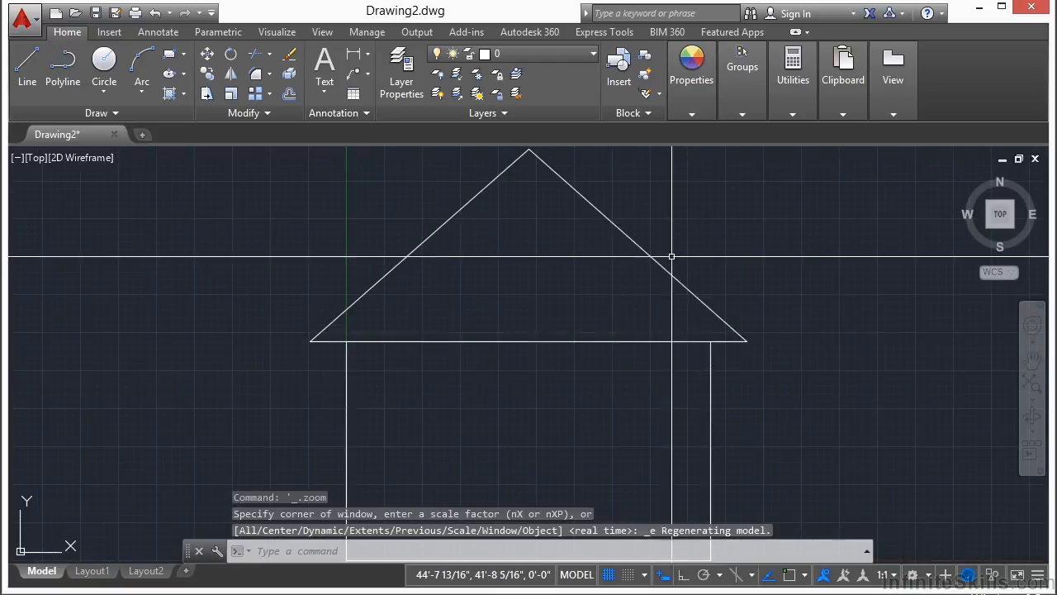
scroll(653, 260, "down", 2)
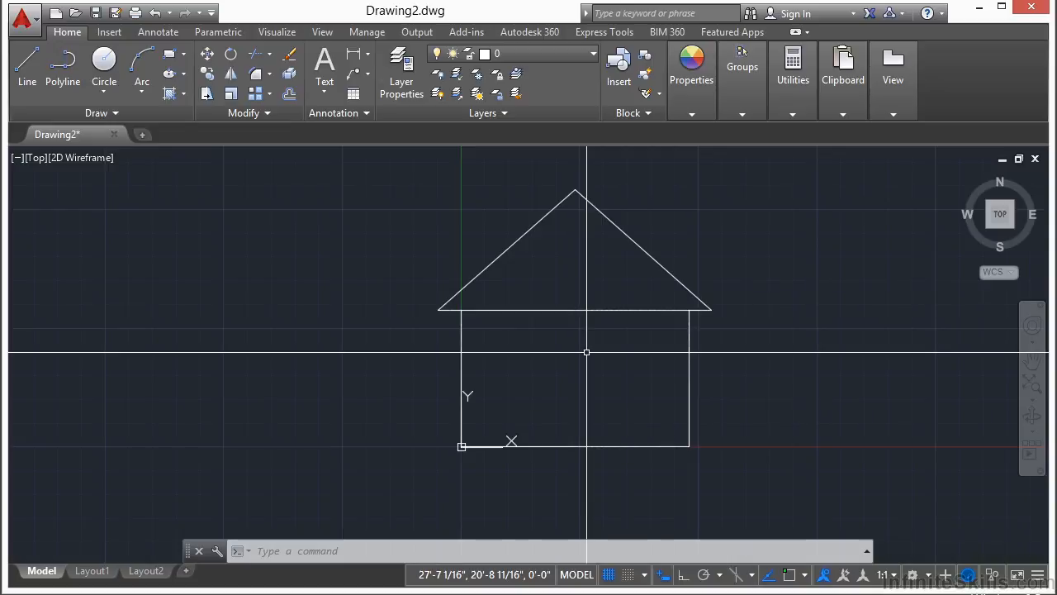
Select the house rectangle's bottom line to examine where it starts relative to the origin, and clear the selection
middle_click_drag(560, 387, 572, 348)
scroll(544, 425, "up", 4)
left_click(612, 366)
left_click(580, 432)
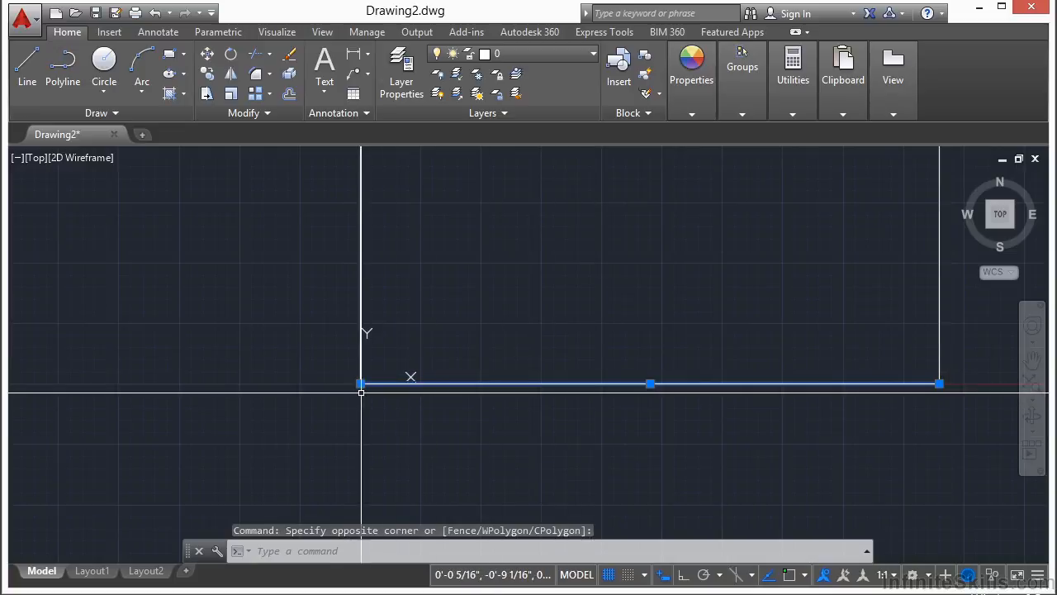
key("Escape")
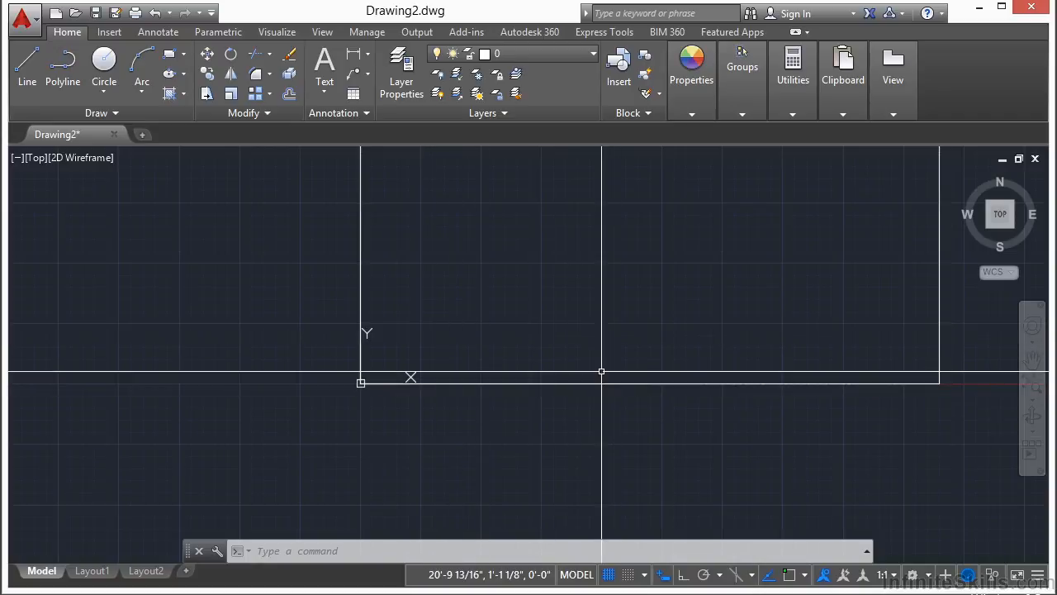
Draw a line from the origin 0,0 to the absolute coordinates 25,25 in inches
key("Return")
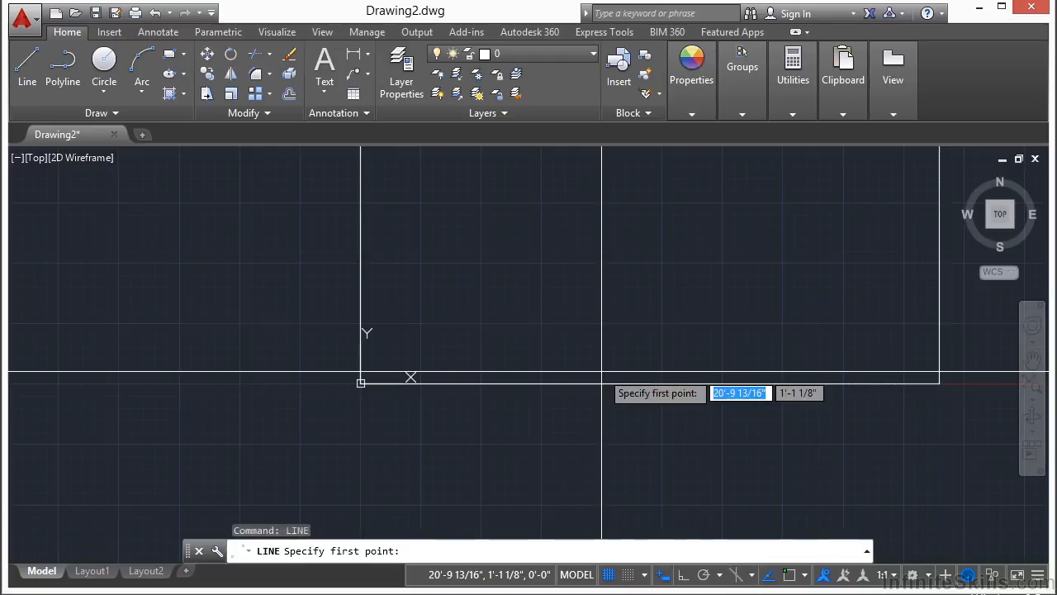
type("0,")
type("0")
key("Return")
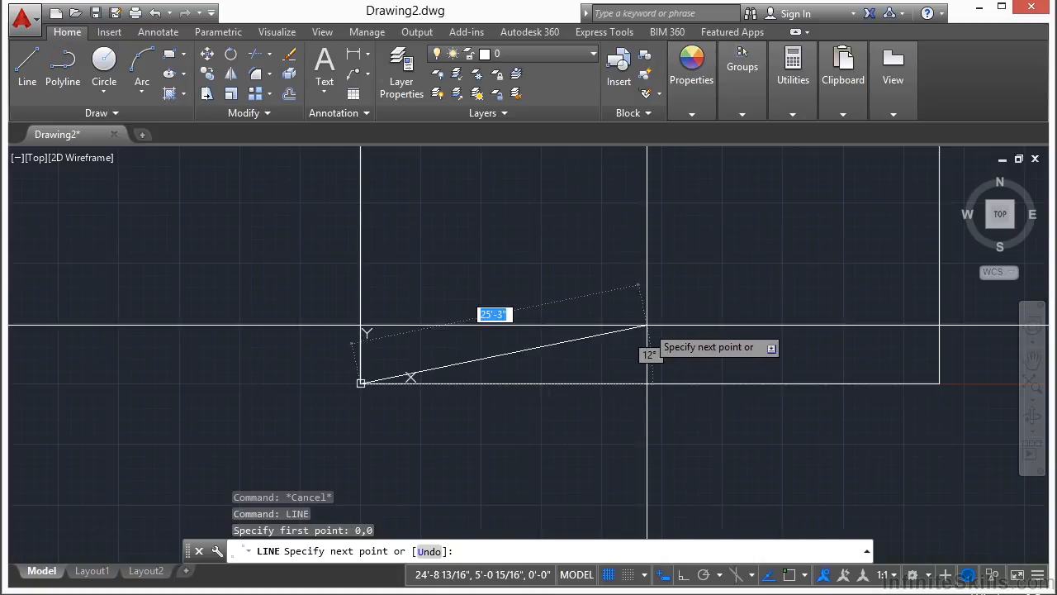
type("#")
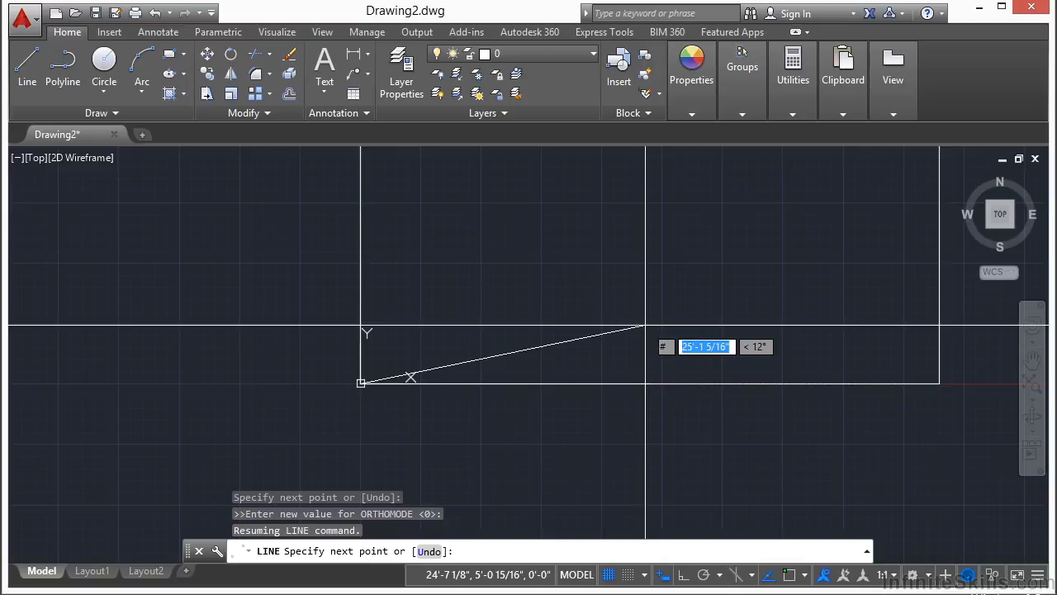
type("25")
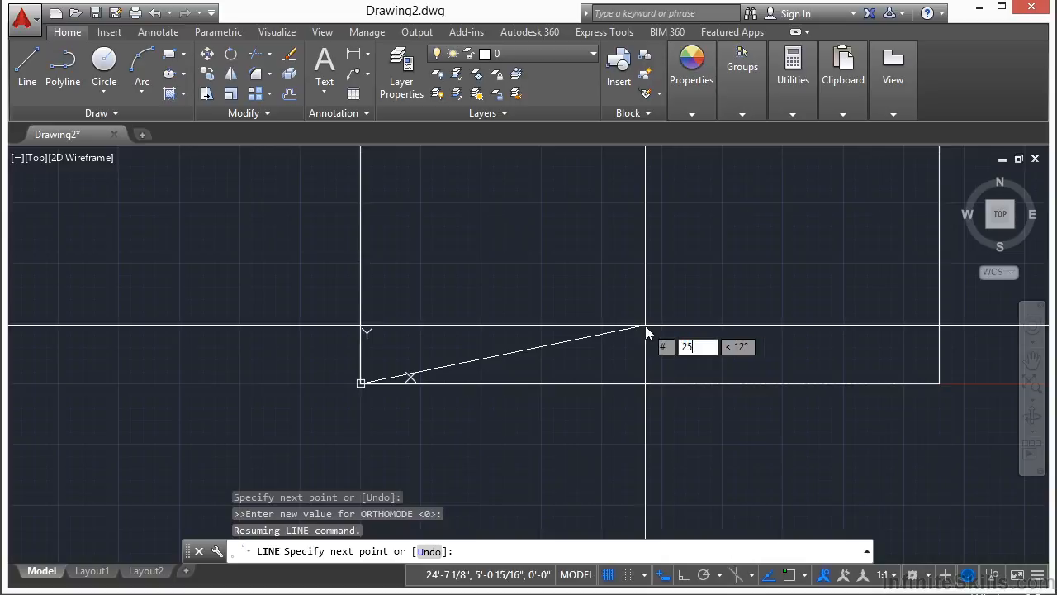
key("Tab")
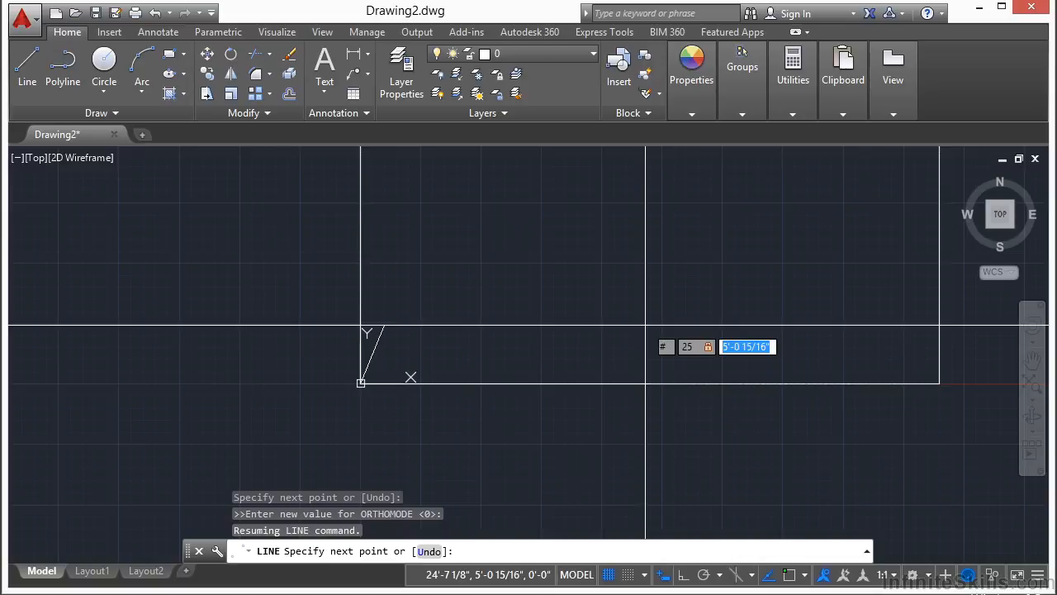
type("25")
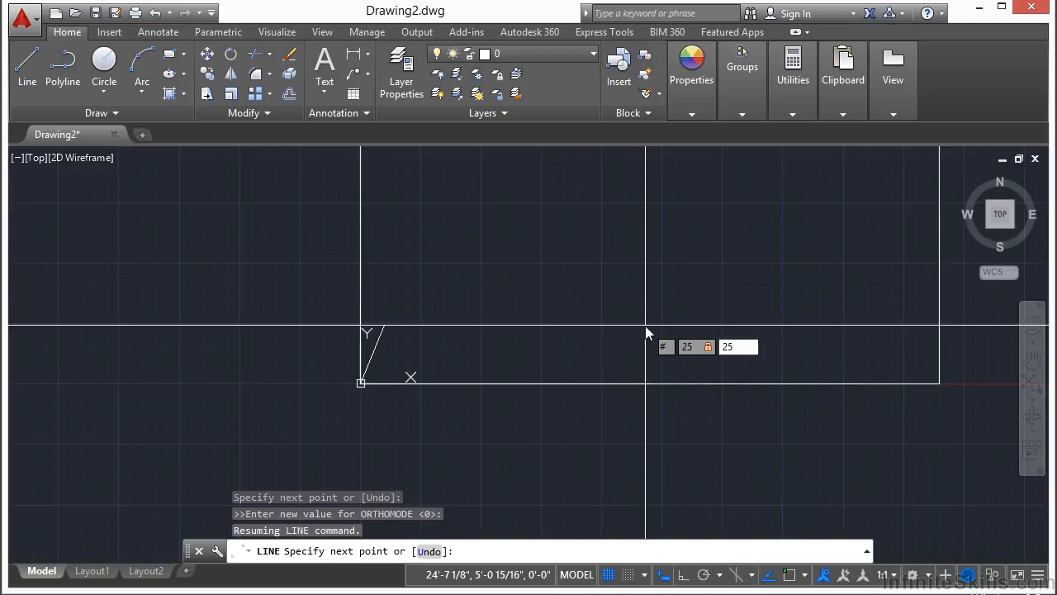
key("Return")
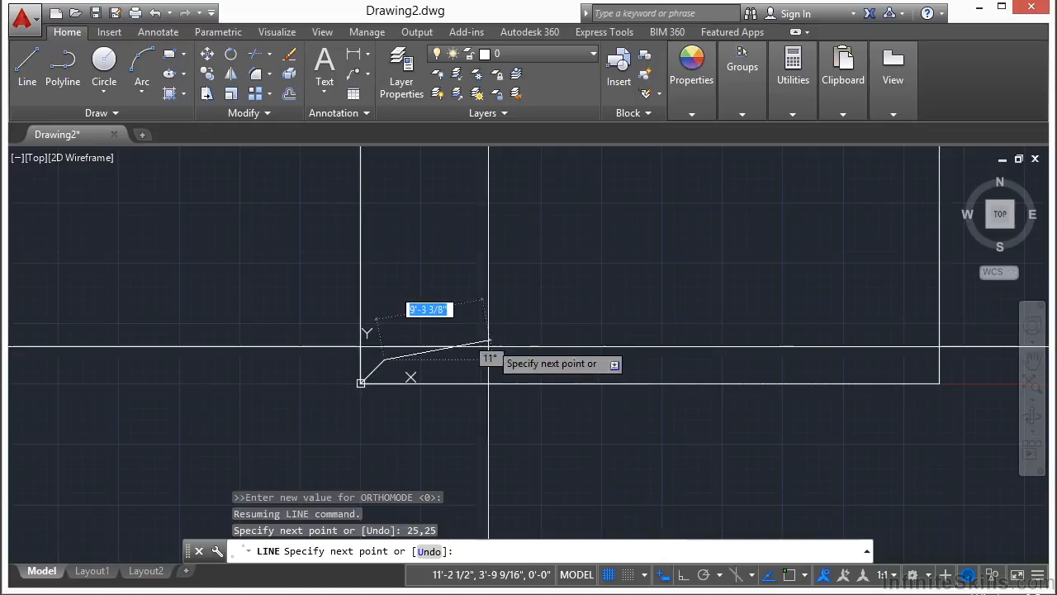
Examine the short diagonal line's endpoint coordinates, length and angle, and return to a view of the whole house
scroll(371, 371, "up", 10)
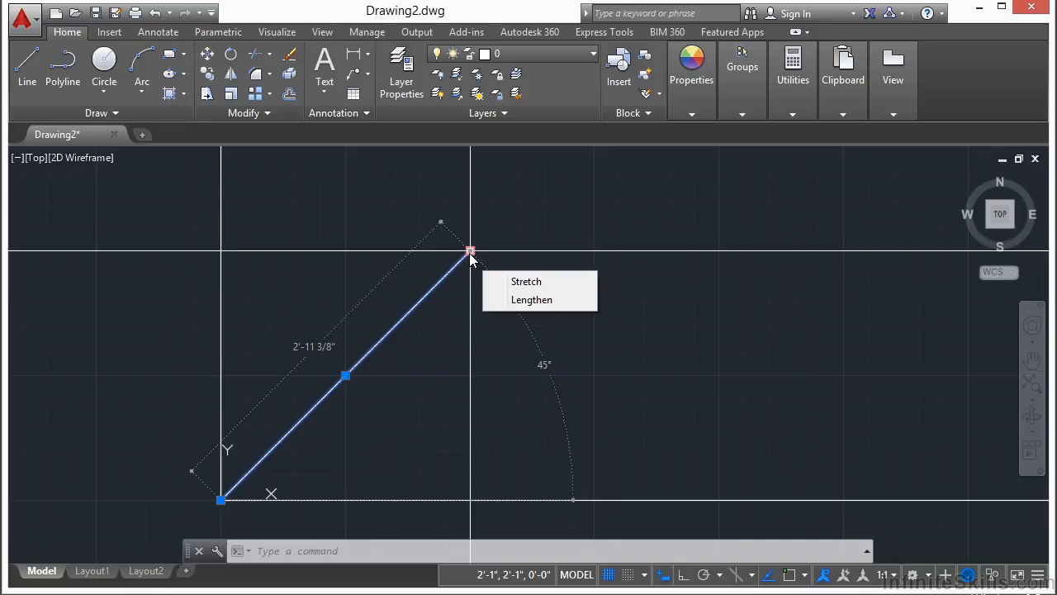
key("Escape")
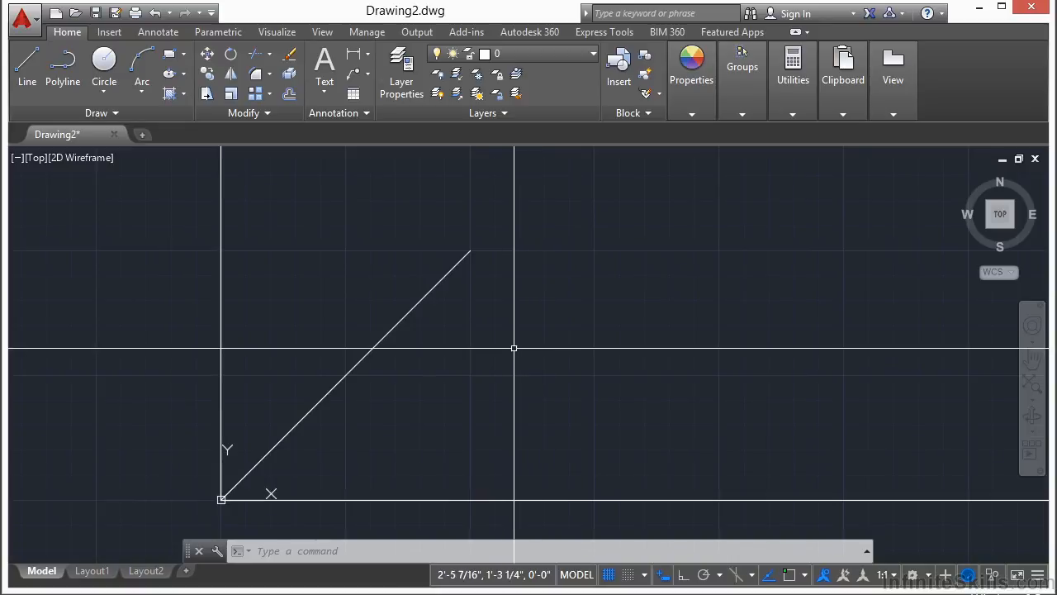
scroll(447, 356, "down", 2)
scroll(446, 358, "down", 3)
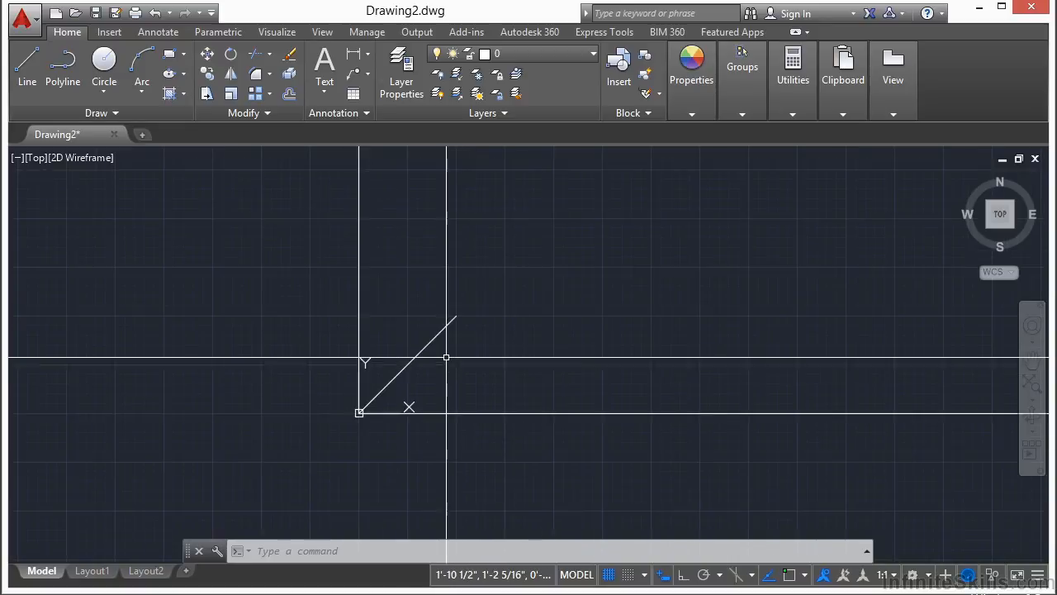
middle_click_drag(661, 318, 650, 335)
middle_click(650, 334)
middle_click(650, 335)
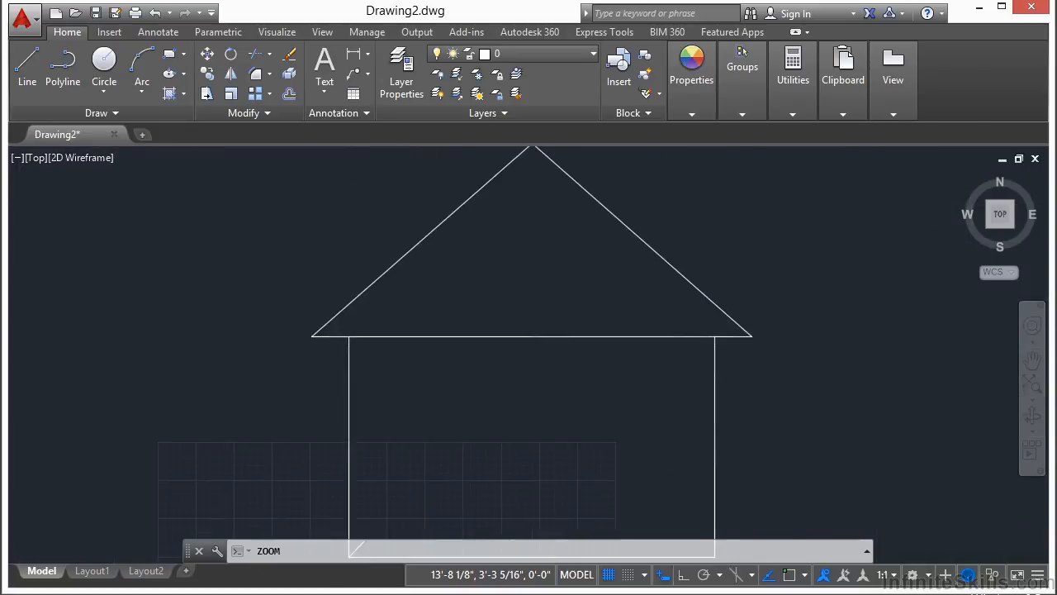